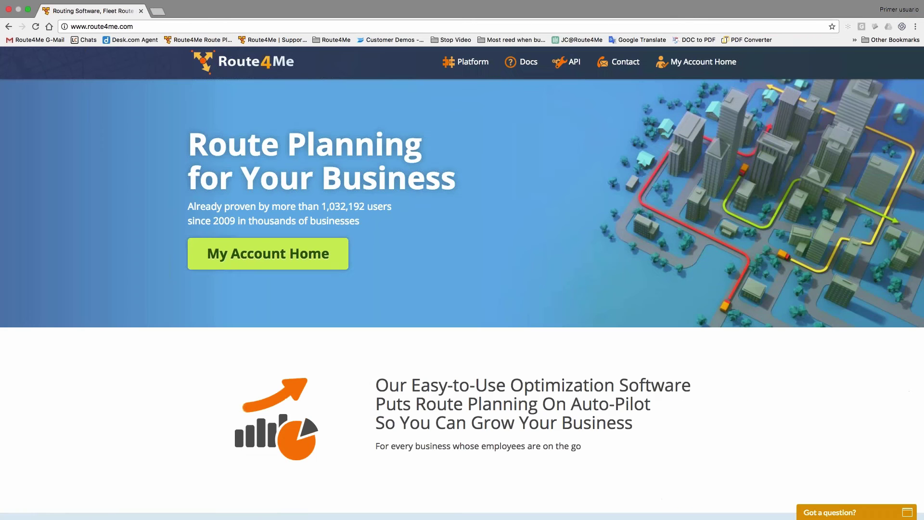
- Leave the unfinished Add User form and return to My Account Home's routes list
left_click(313, 256)
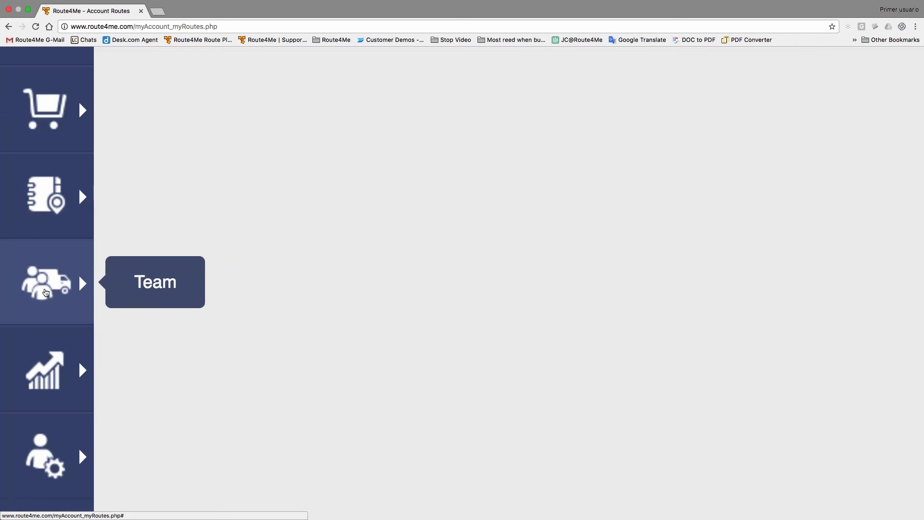
- Open the Team Users directory and start adding a sub-user under the administrator
left_click(46, 292)
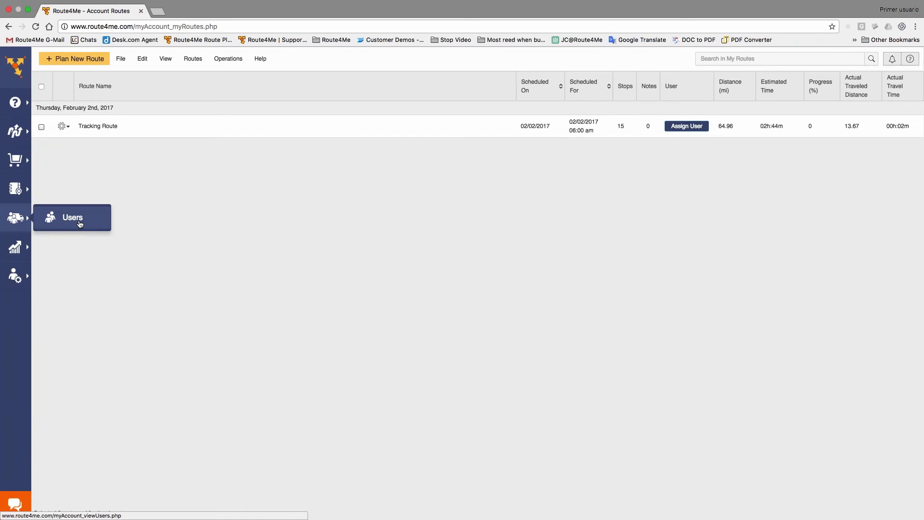
left_click(75, 219)
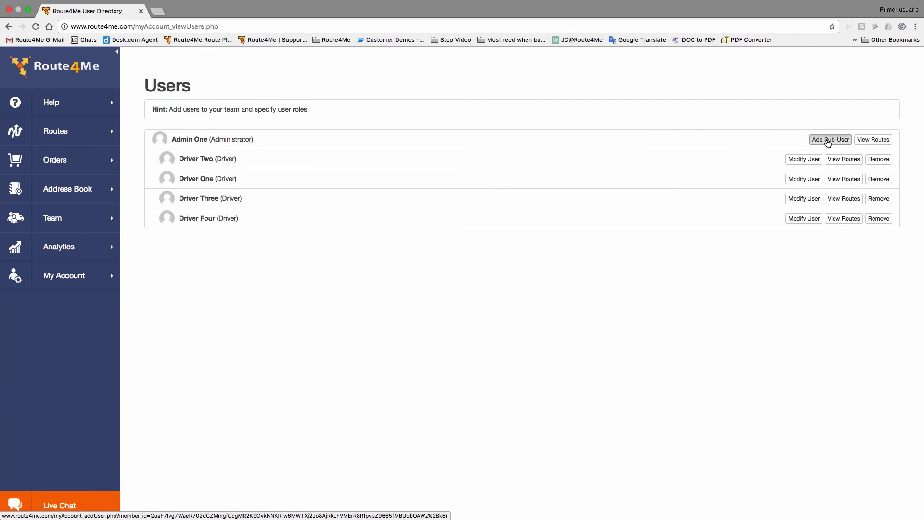
left_click(828, 142)
- Enter the new sub-user's first and last name
left_click(271, 171)
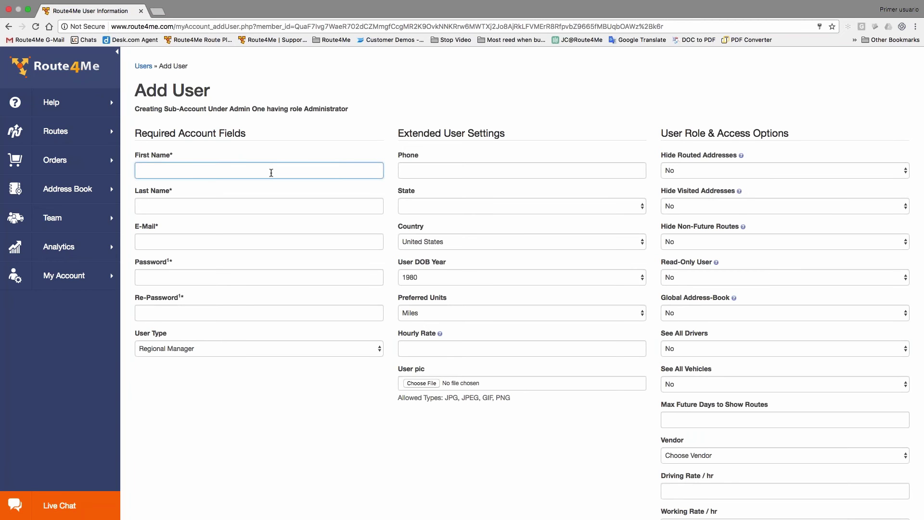
type("Dispatch one")
key("Tab")
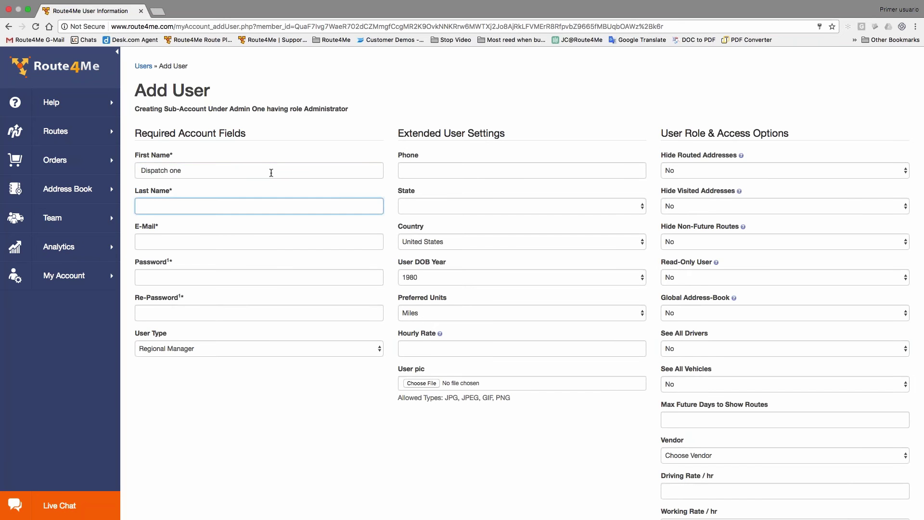
key("shift+Tab")
left_click(228, 171)
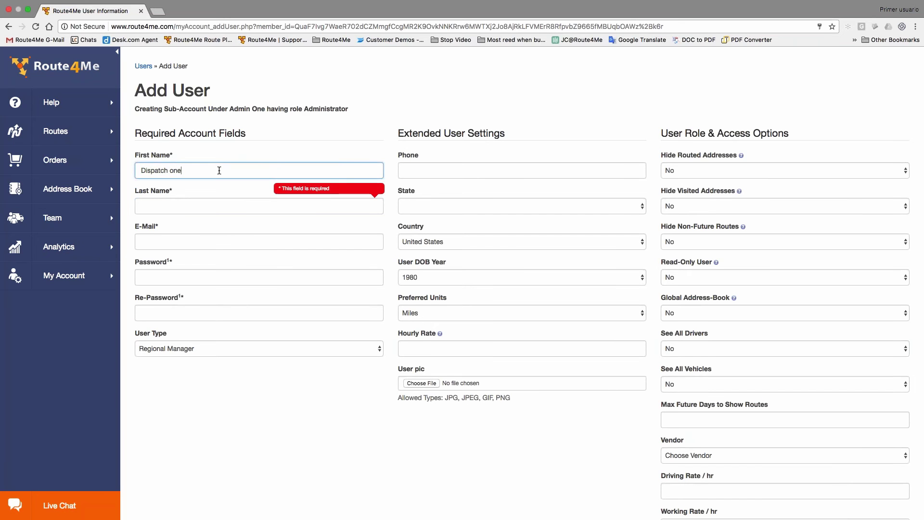
key("BackSpace")
key("BackSpace")
key("BackSpace")
key("BackSpace")
key("Tab")
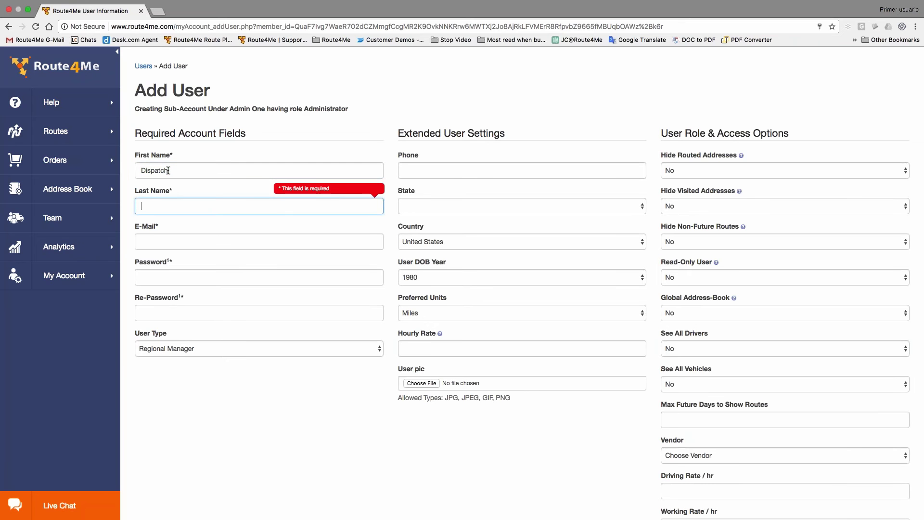
type("One")
- Fill in the sub-user's e-mail and matching passwords, and set user type to Dispatcher
key("Tab")
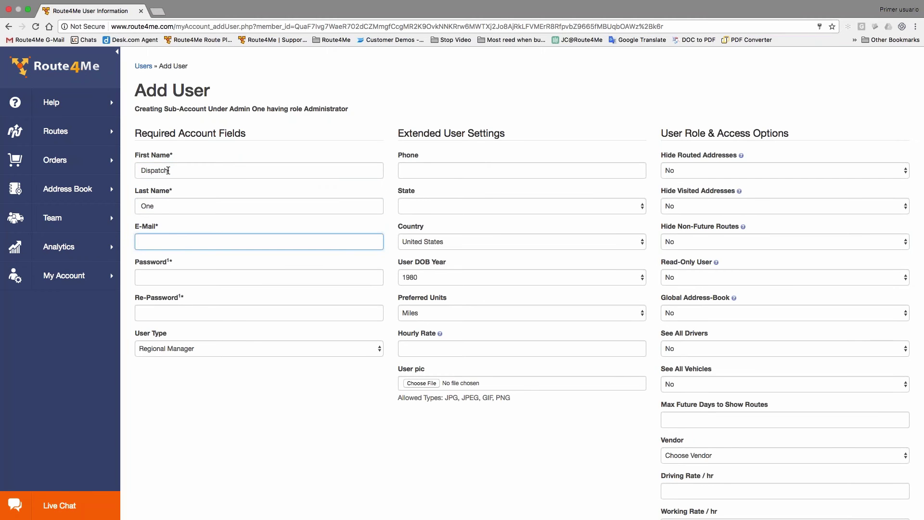
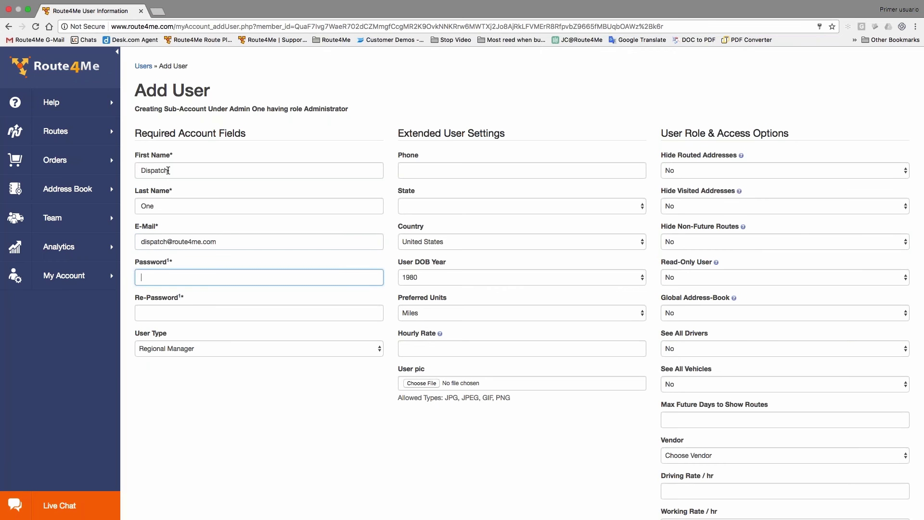
type("••••")
key("Tab")
type("•••••")
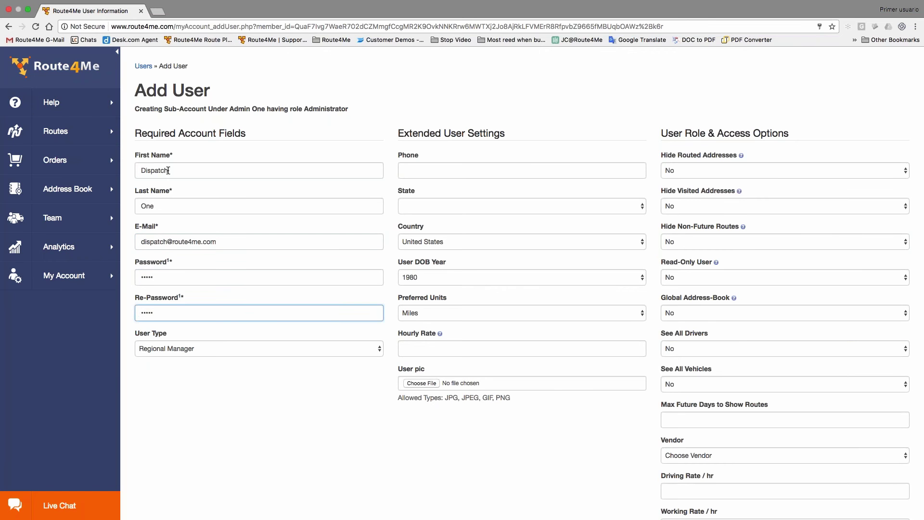
left_click(365, 350)
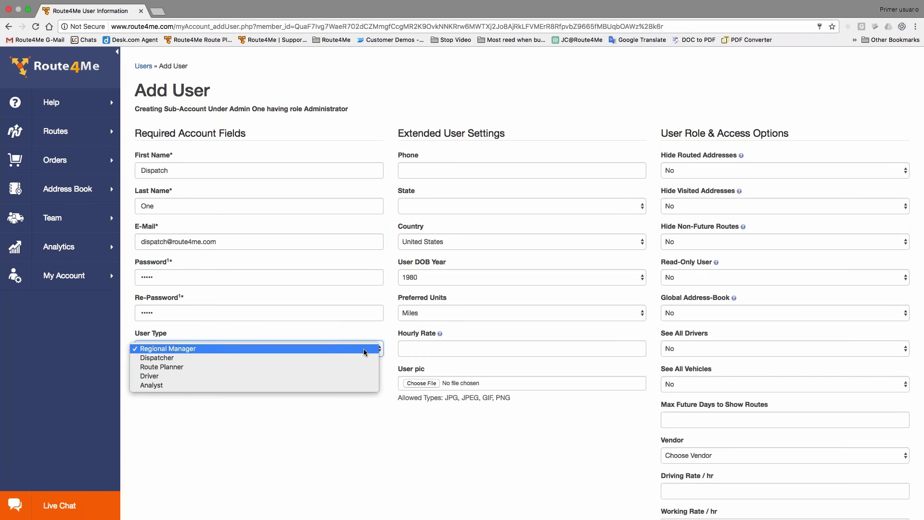
left_click(276, 359)
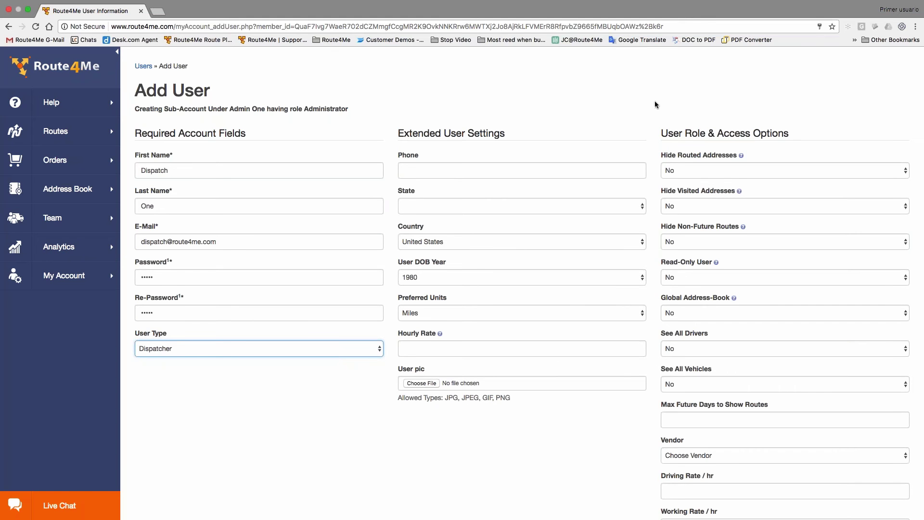
scroll(654, 100, "down", 3)
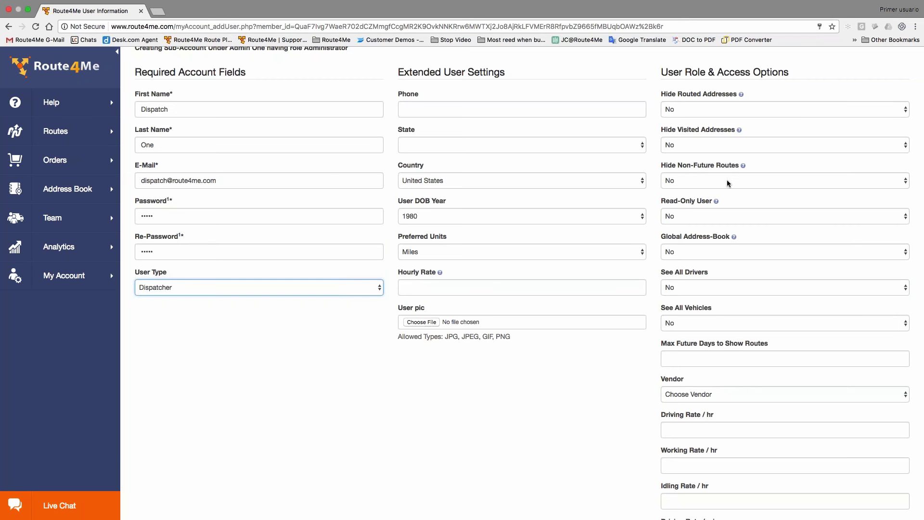
left_click(726, 178)
left_click(726, 172)
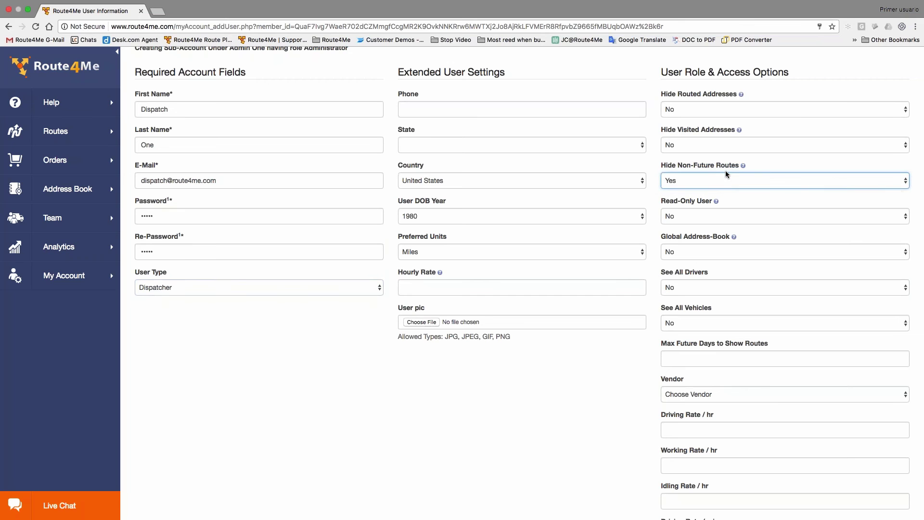
left_click(727, 180)
left_click(724, 189)
left_click(706, 190)
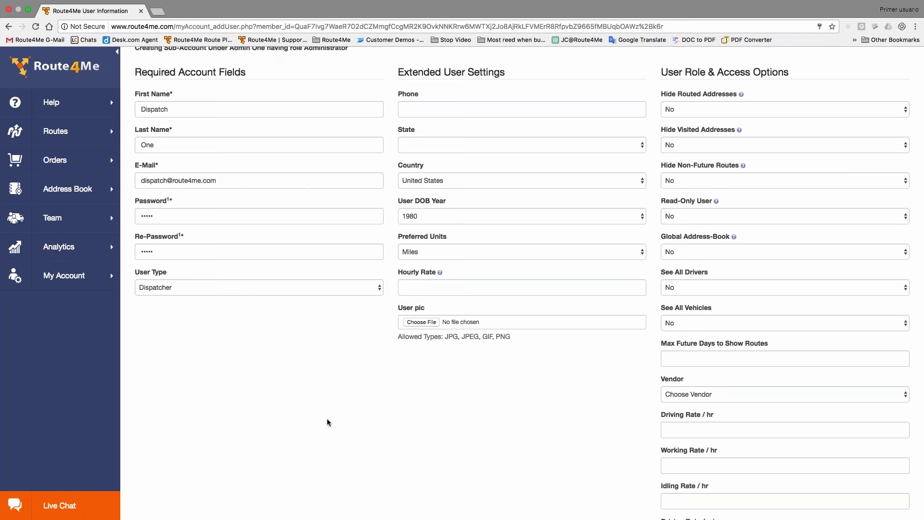
scroll(327, 422, "down", 3)
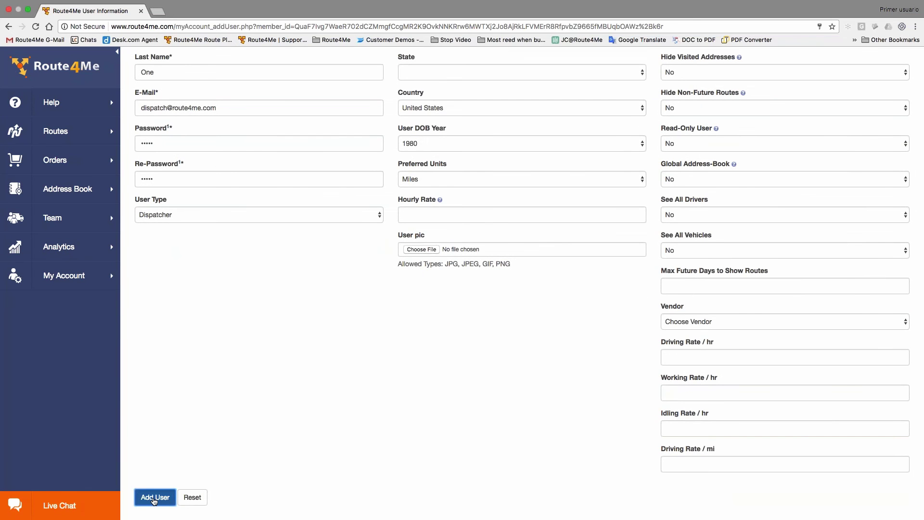
- Save the new Dispatcher user, then switch to 3 routes.csv in Excel
left_click(154, 499)
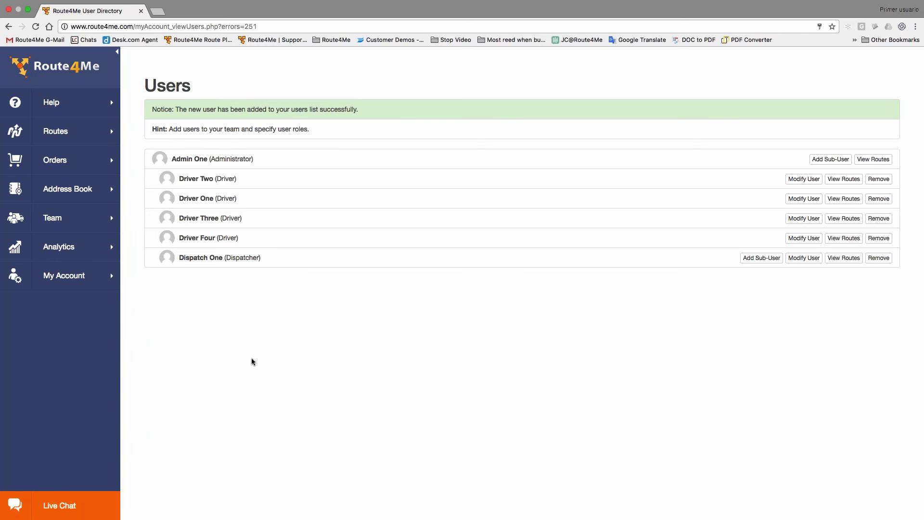
key("ctrl+Left")
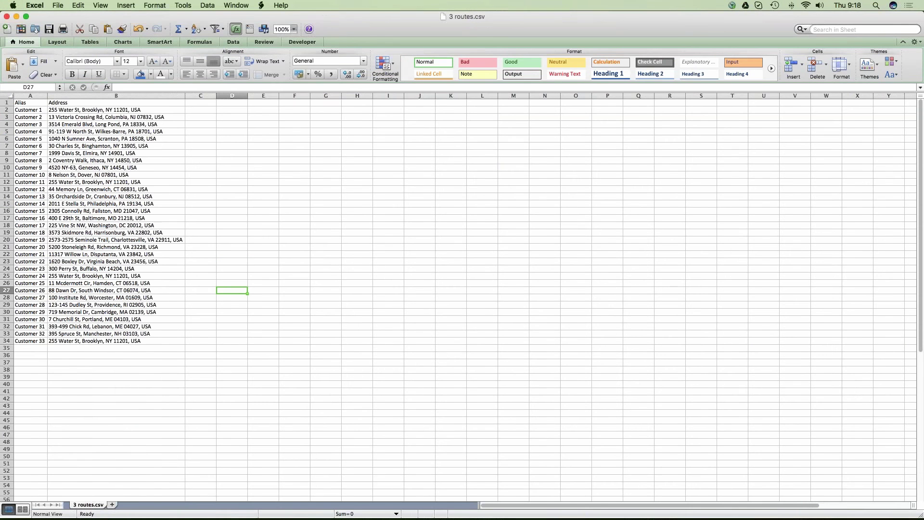
- Zoom the sheet to 150% and check the Alias and Address headers
left_click(294, 29)
left_click(294, 47)
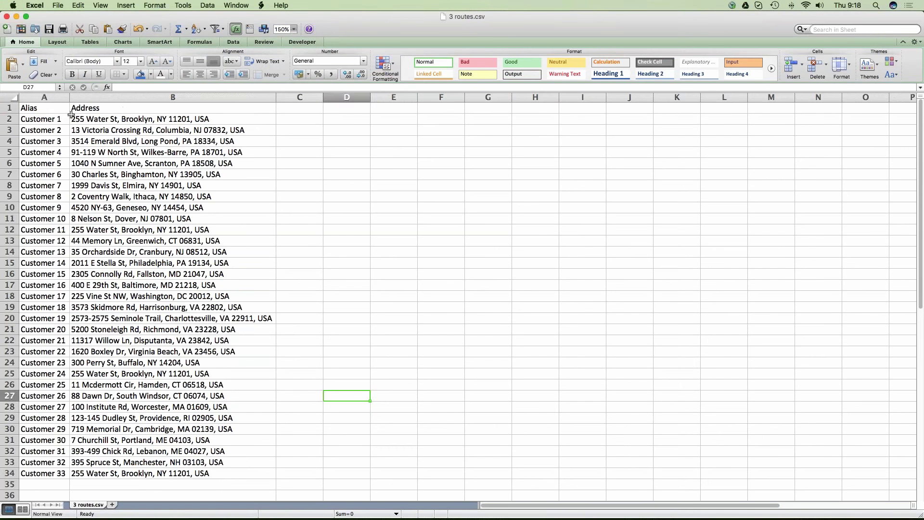
left_click(53, 109)
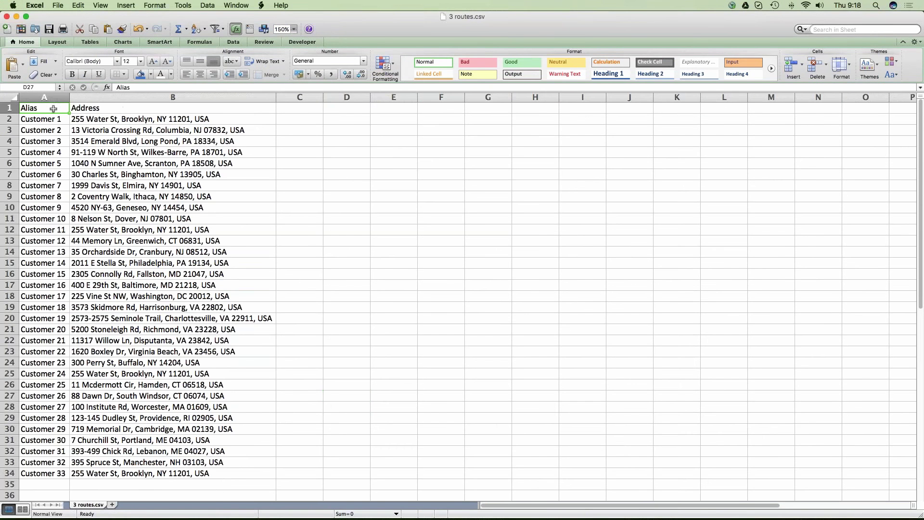
left_click(124, 110)
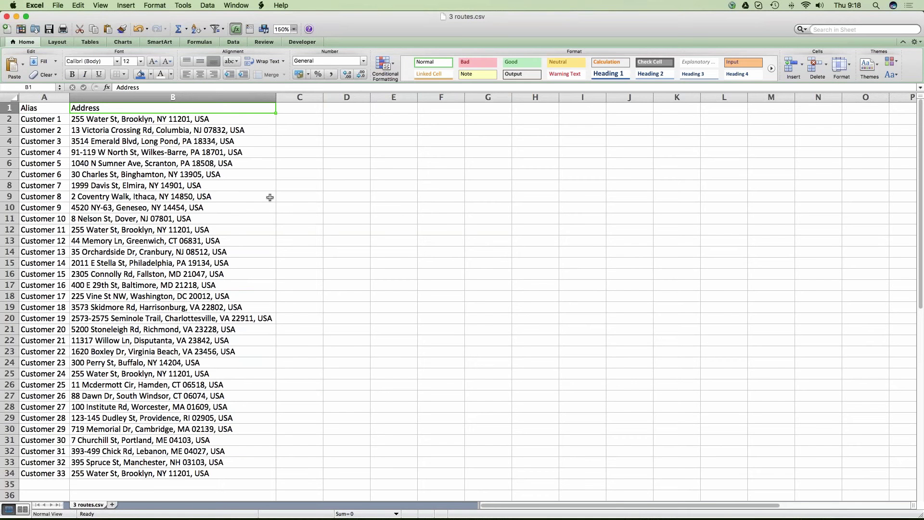
- Add headers Time, Time_window_start and Time_window_end in C1, D1 and E1
key("Tab")
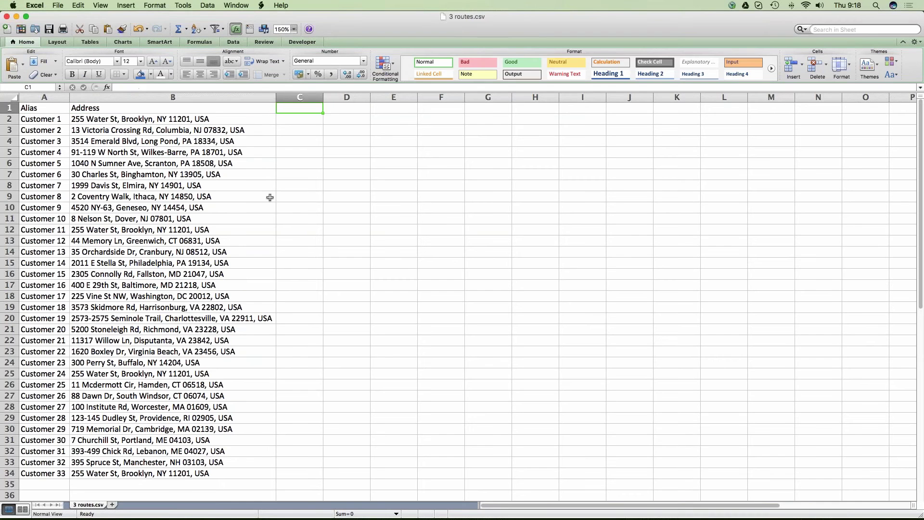
type("Time")
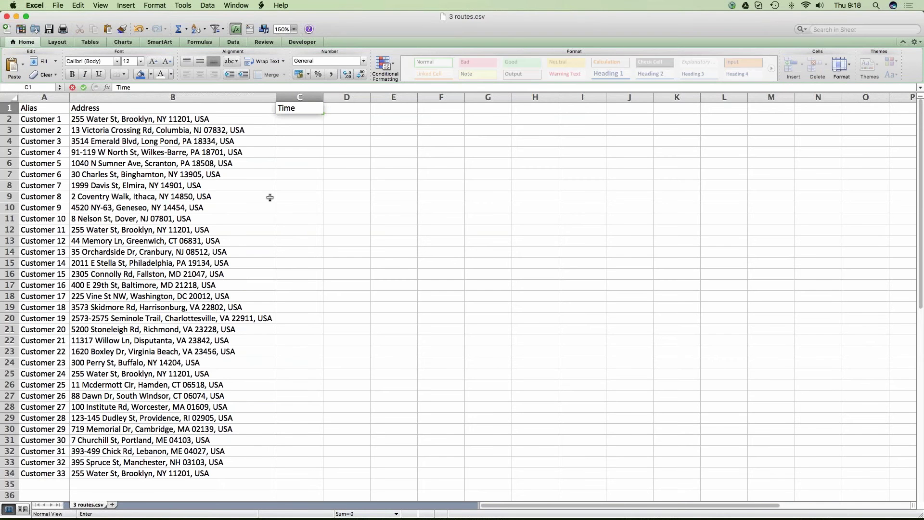
key("Tab")
type("Timew")
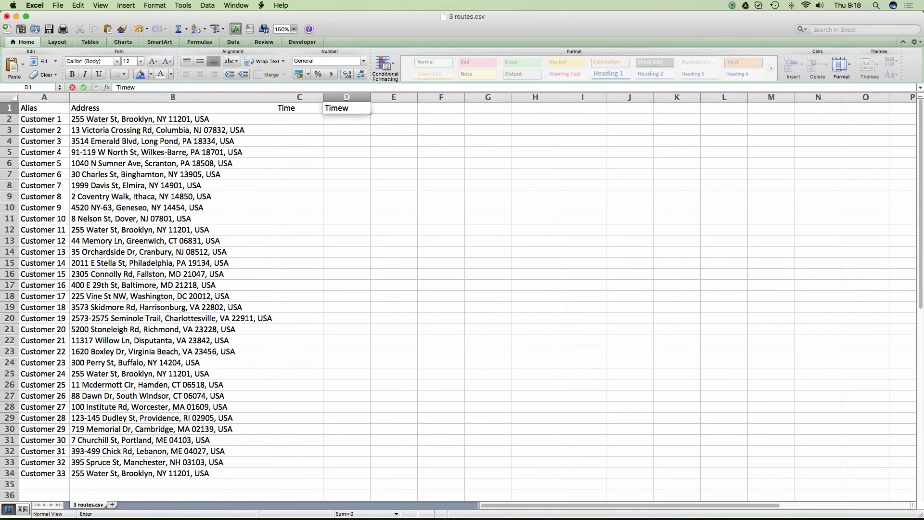
key("BackSpace")
key("BackSpace")
key("BackSpace")
type("e_window")
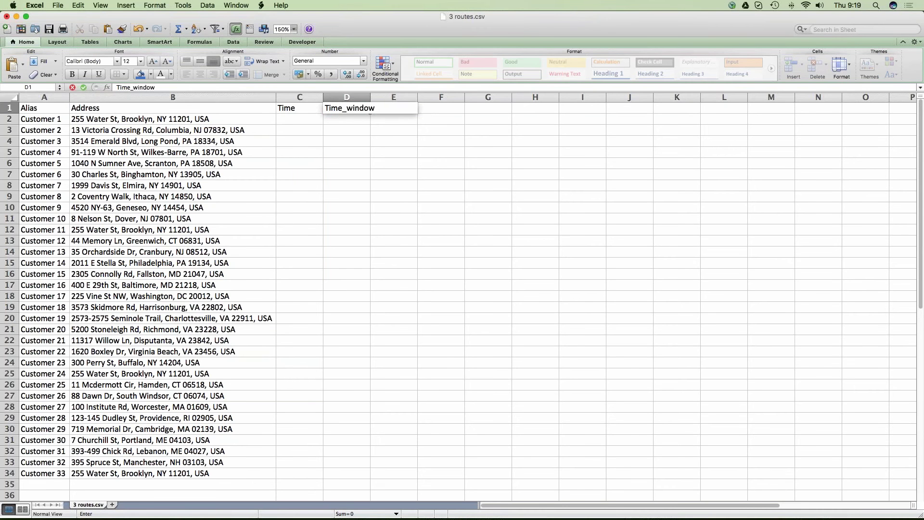
type("_start")
key("Tab")
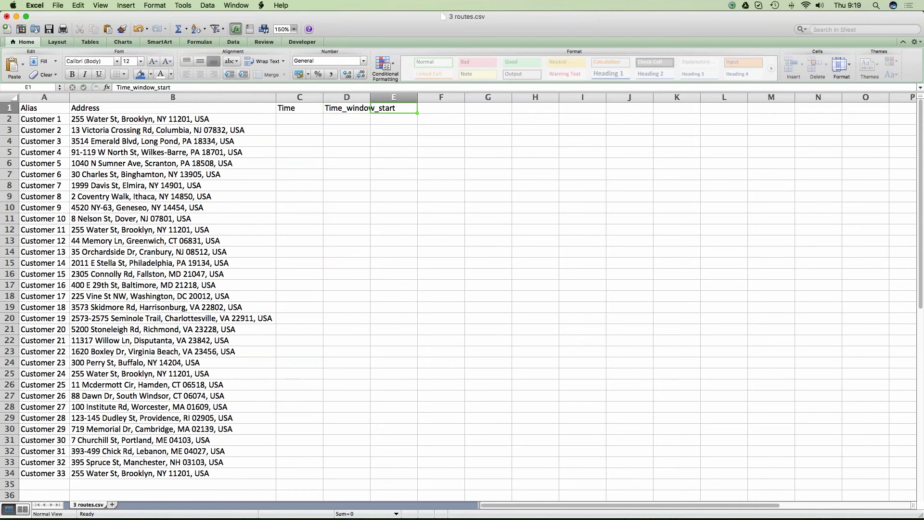
type("Time_")
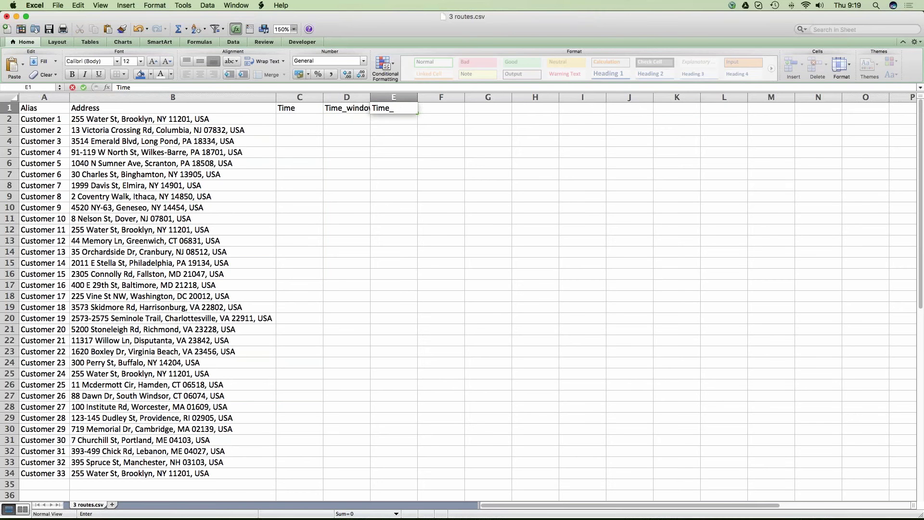
type("window_end")
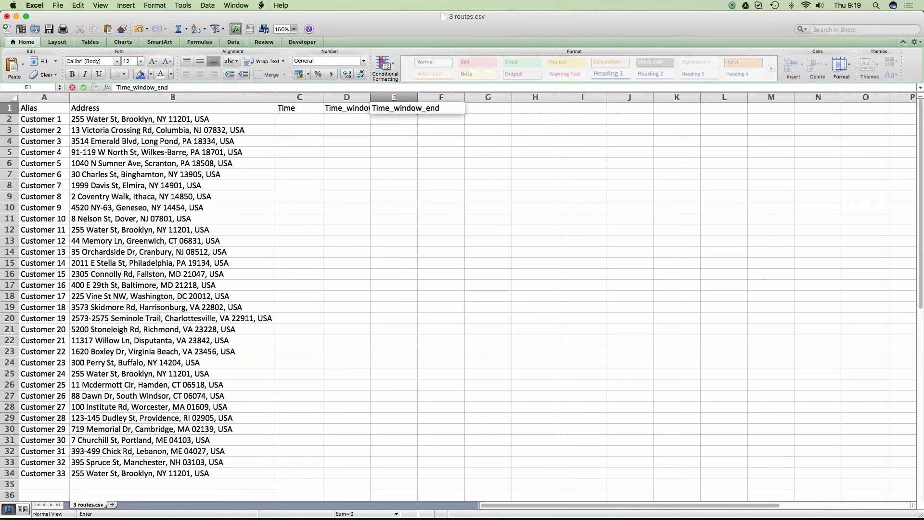
key("Return")
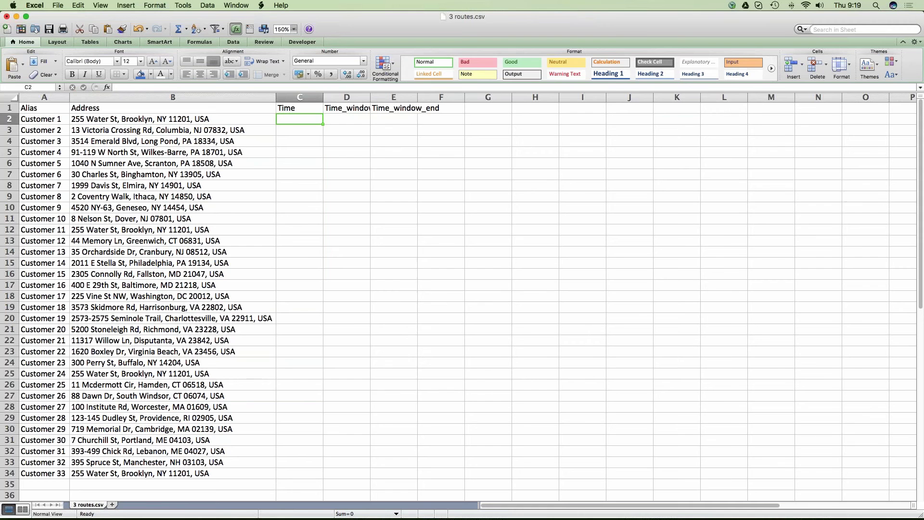
- Autofit columns C–E to their headings
left_click_drag(311, 95, 393, 97)
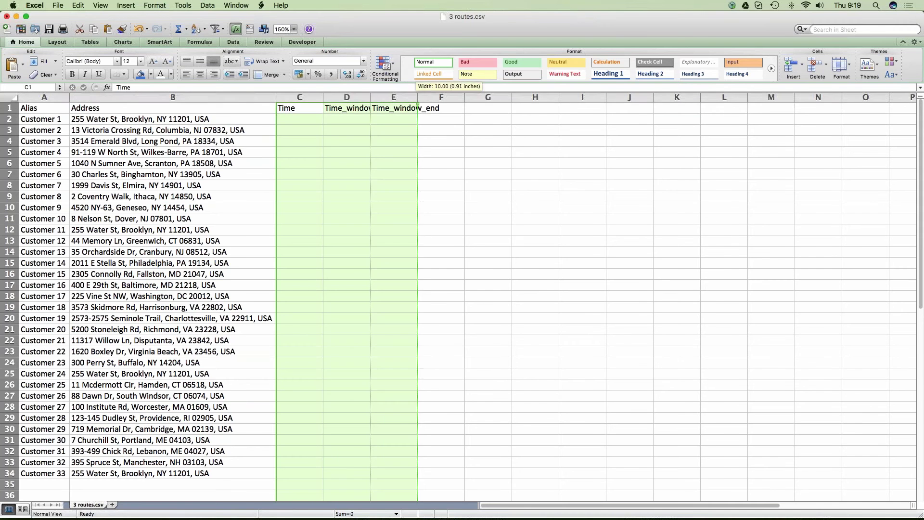
double_click(370, 97)
left_click(345, 155)
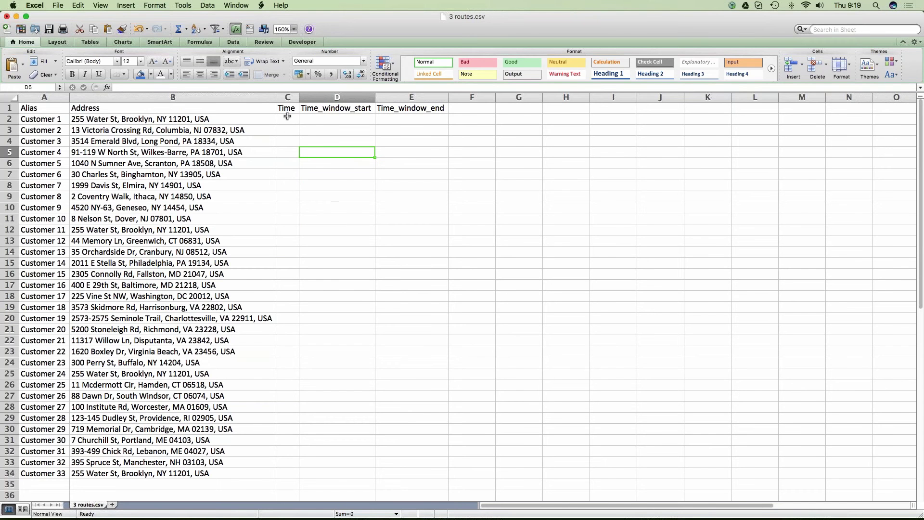
left_click(289, 99)
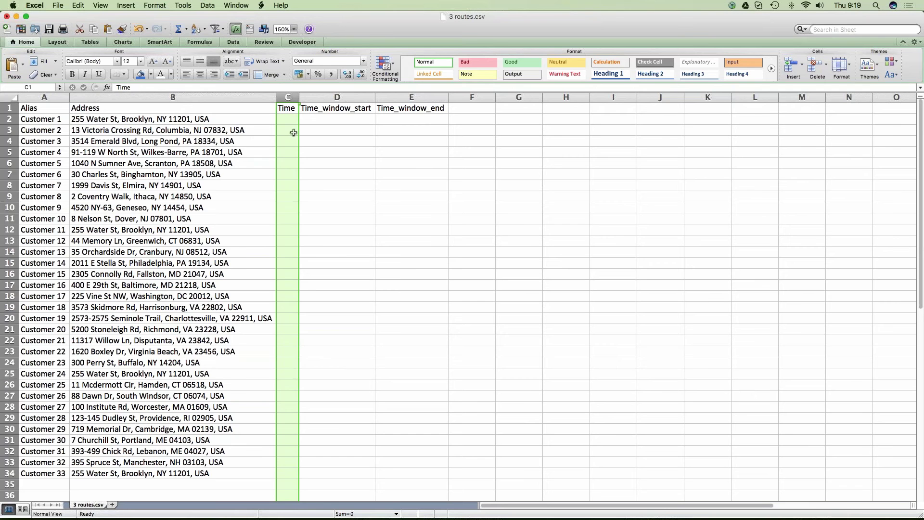
- Enter service times 10, 5, 15 and 30 in C3:C6 for Customers 2–5
left_click(294, 133)
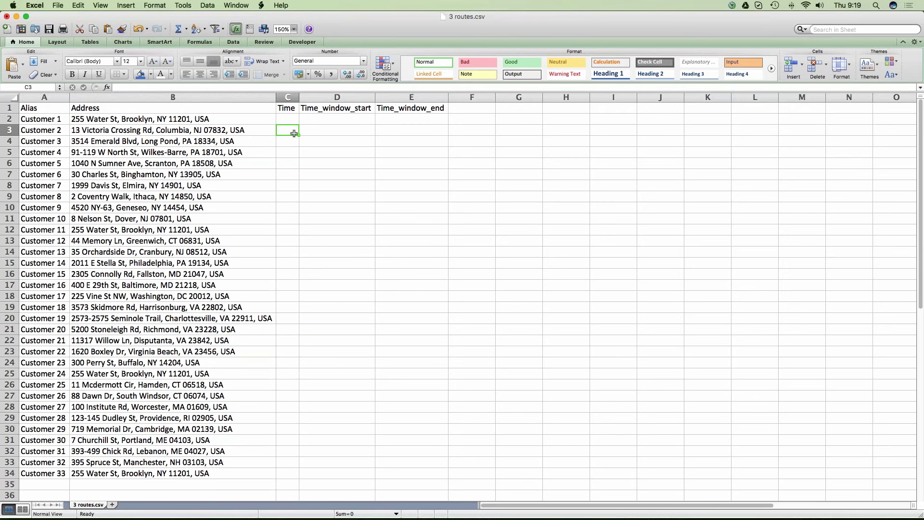
type("10")
key("Return")
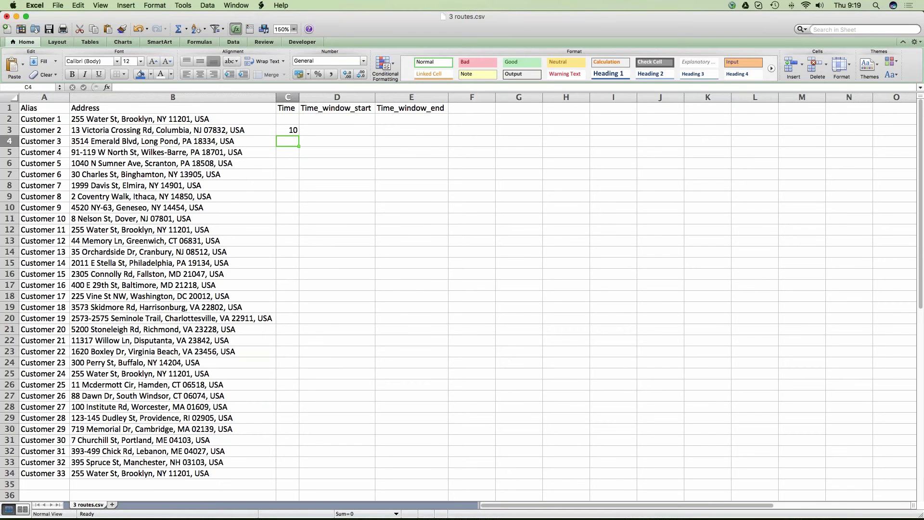
type("5")
key("Return")
type("15")
key("Return")
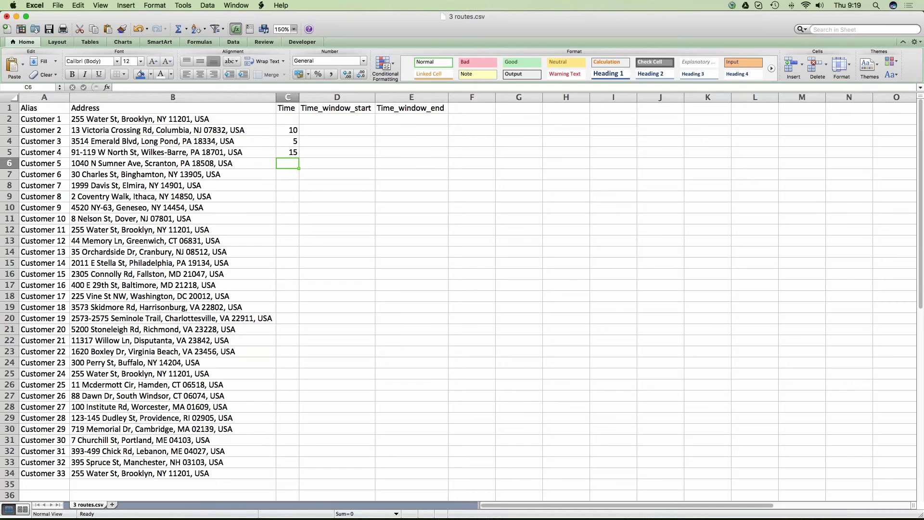
type("30")
key("Return")
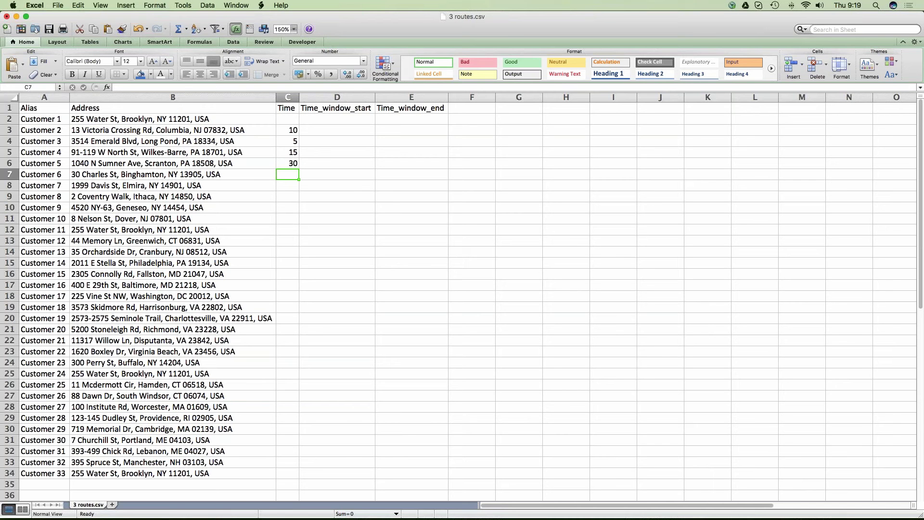
left_click_drag(289, 130, 289, 174)
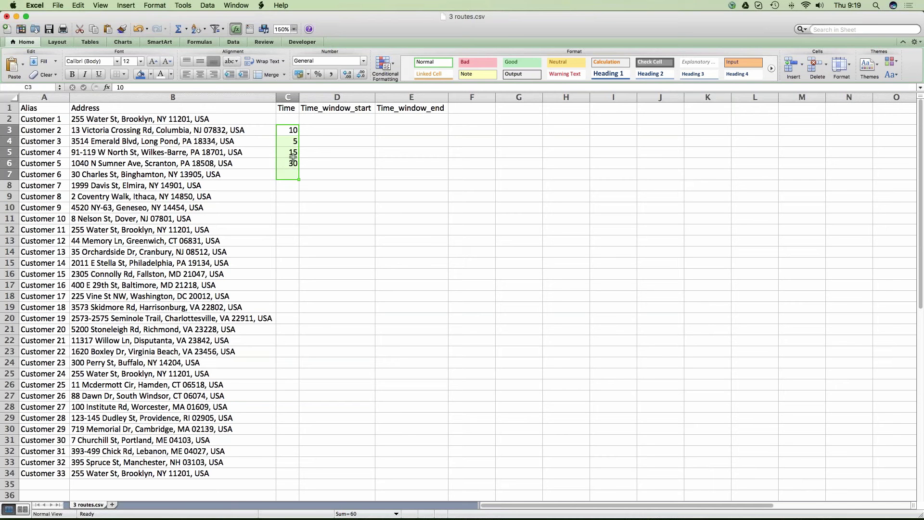
- Fill D3:E4 with windows 8:00–10:00 for Customer 2 and 14:00–17:00 for Customer 3
left_click(321, 133)
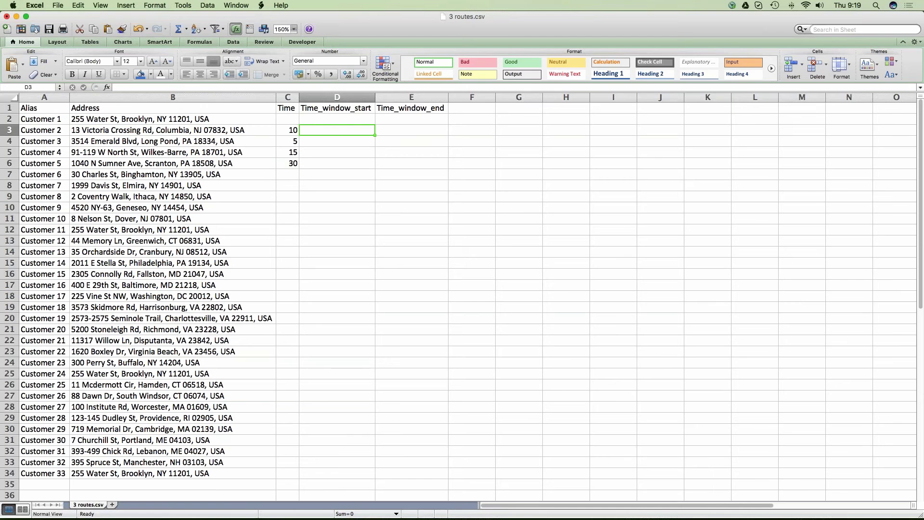
type("8:0")
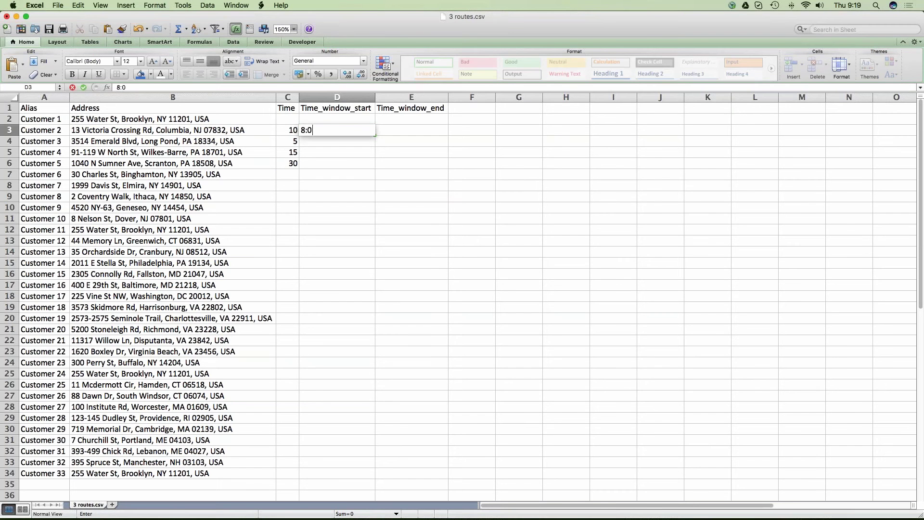
type("0")
key("Tab")
type("10:")
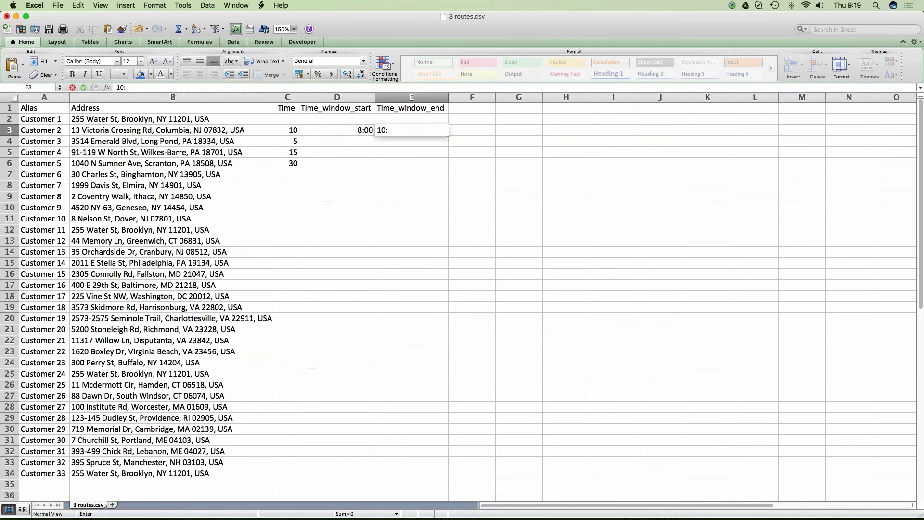
type("00")
key("Return")
type("1")
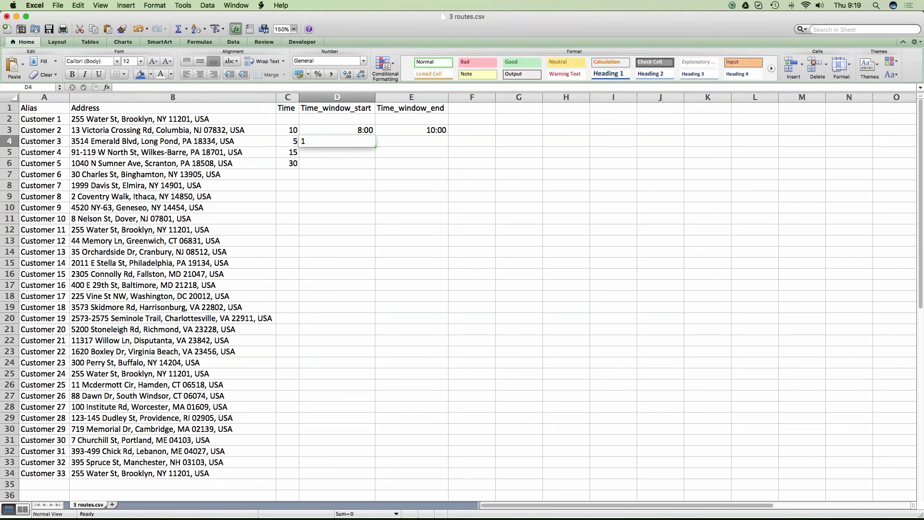
type("4:00")
key("Tab")
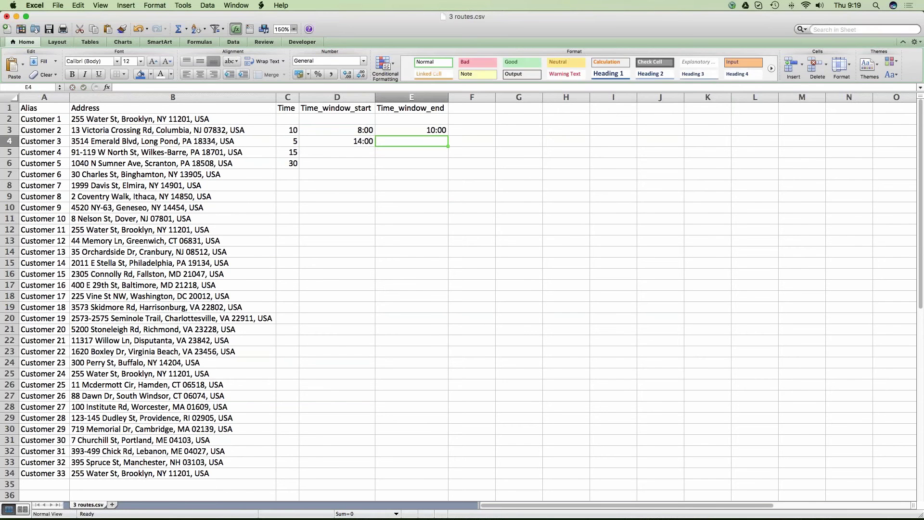
type("17:00")
key("Return")
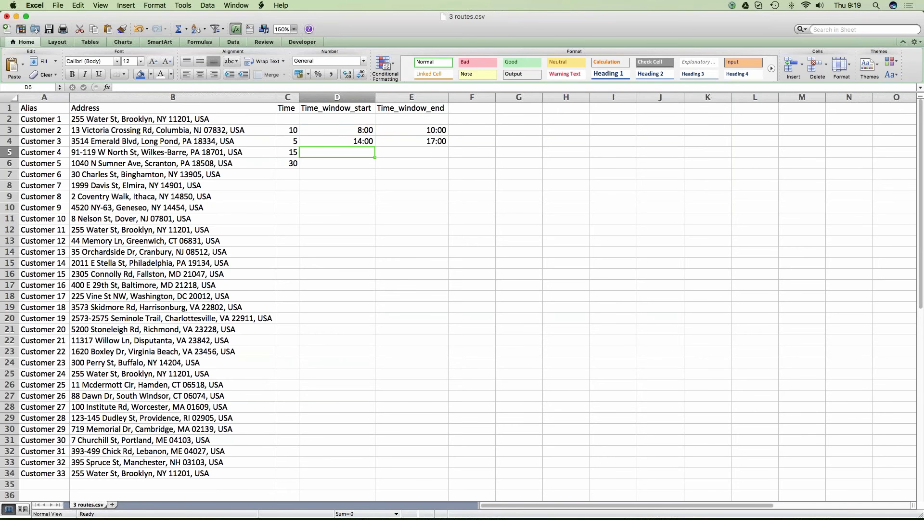
left_click_drag(337, 130, 409, 141)
left_click(404, 184)
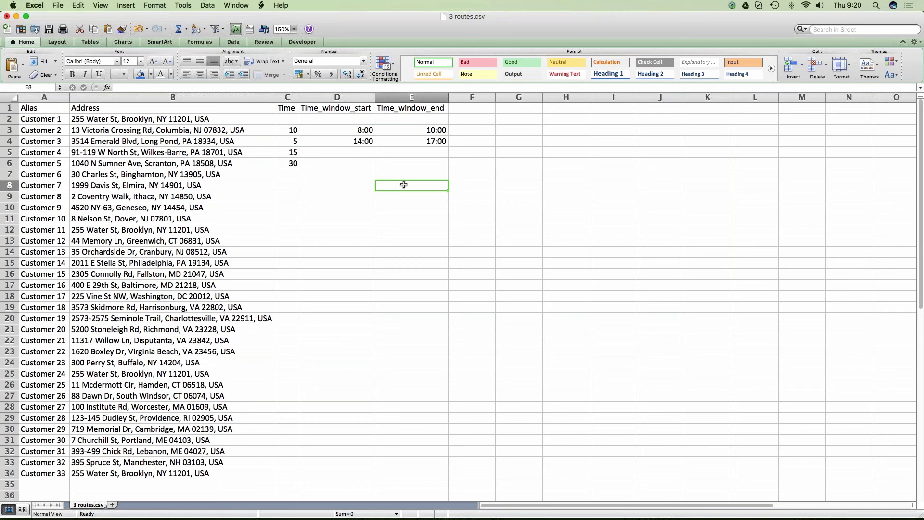
- Delete columns C through E with the times and time windows
left_click_drag(292, 130, 407, 164)
left_click_drag(288, 97, 411, 97)
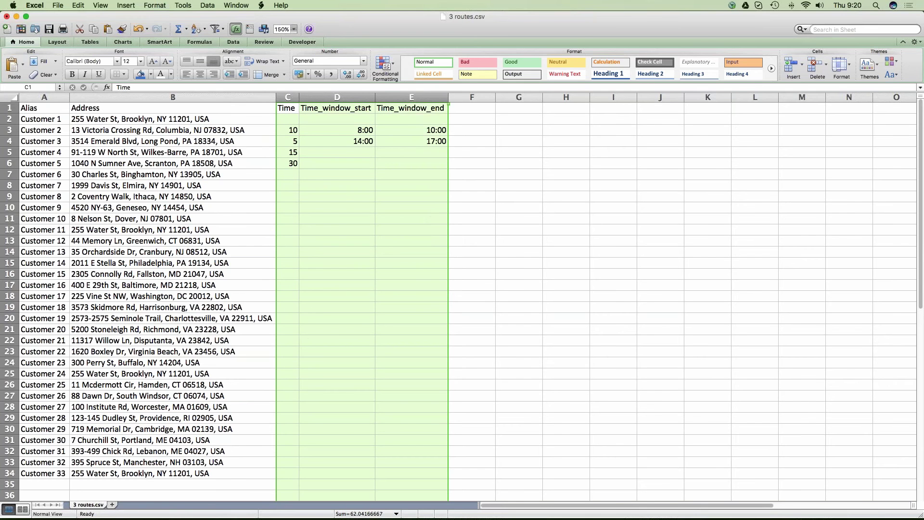
right_click(413, 100)
left_click(438, 159)
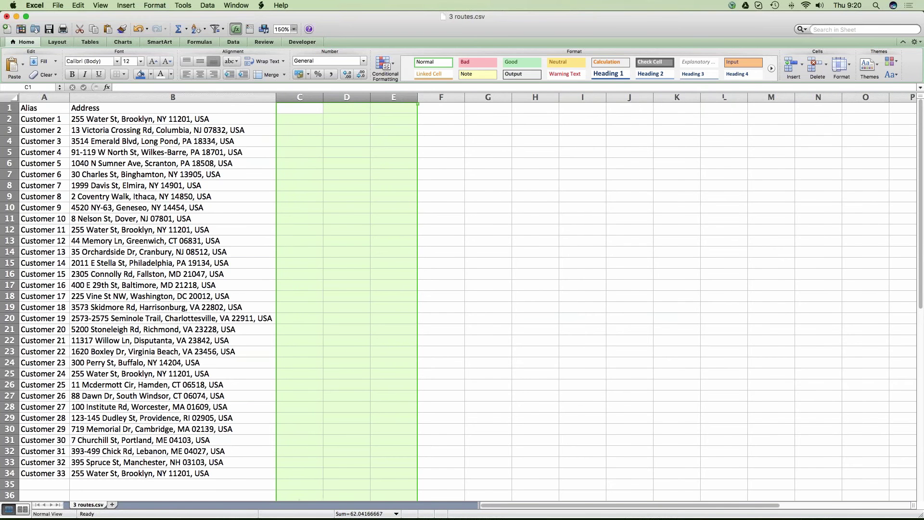
left_click(328, 197)
- Save 3 routes.csv, keeping the CSV format
left_click(238, 205)
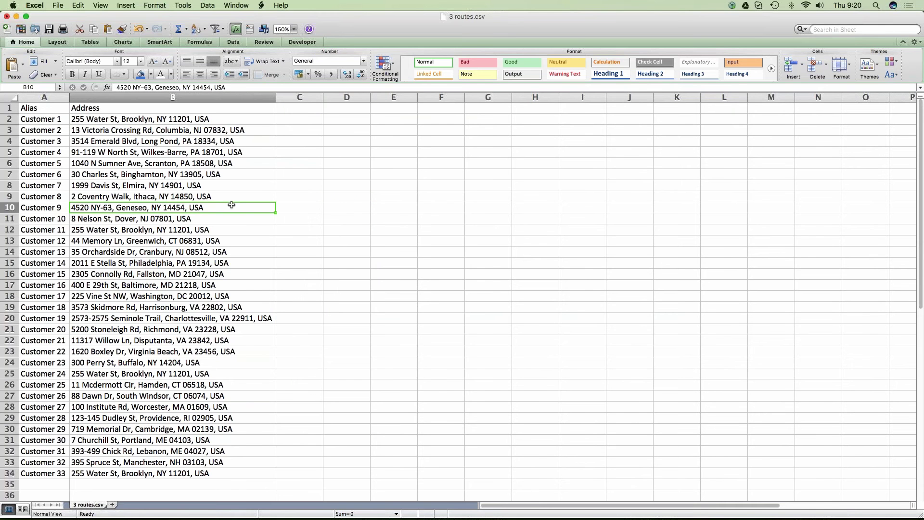
left_click(48, 29)
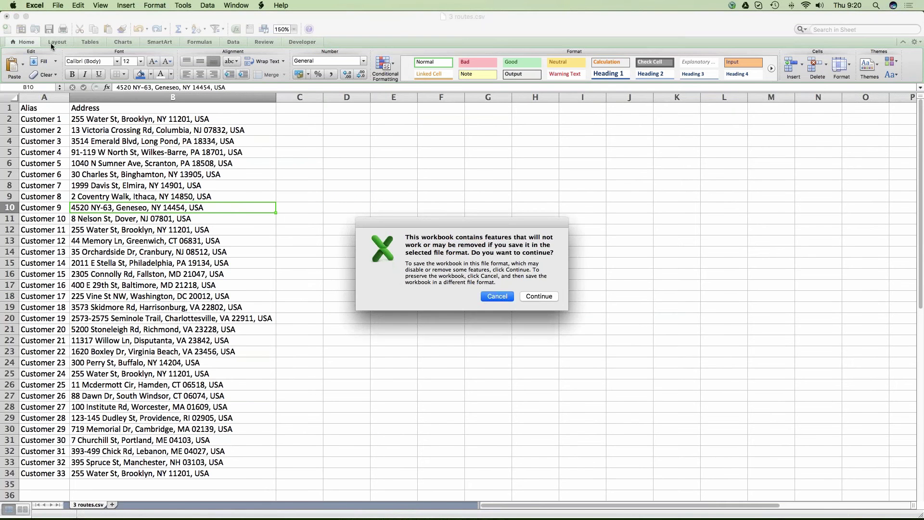
left_click(539, 296)
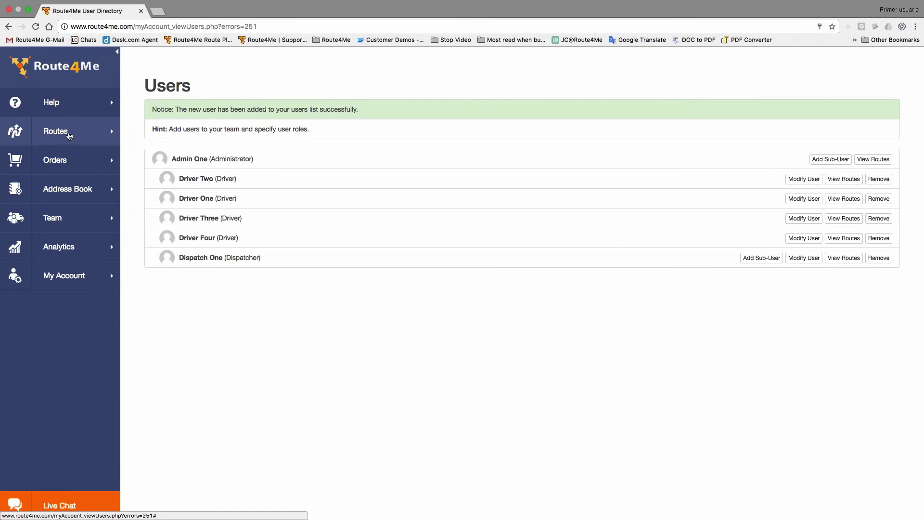
- Choose Plan New Route from the Routes menu in the sidebar
left_click(66, 135)
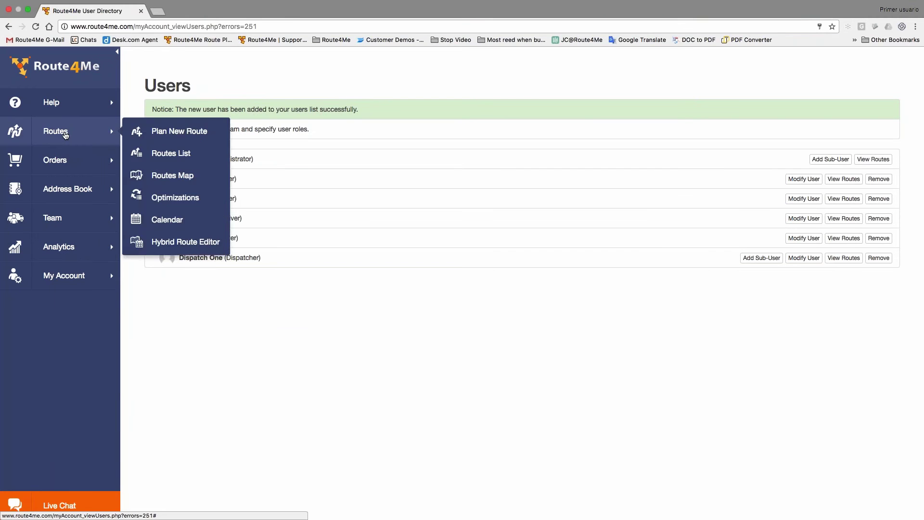
left_click(116, 52)
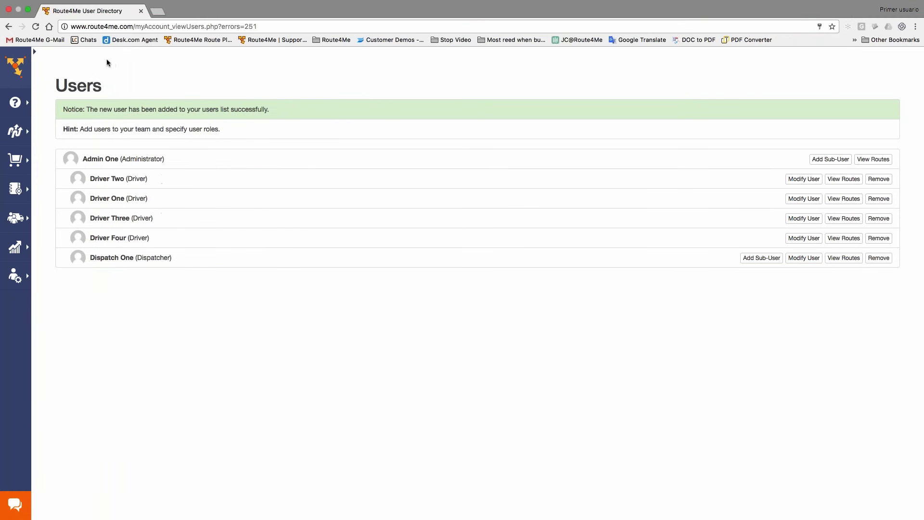
left_click(37, 56)
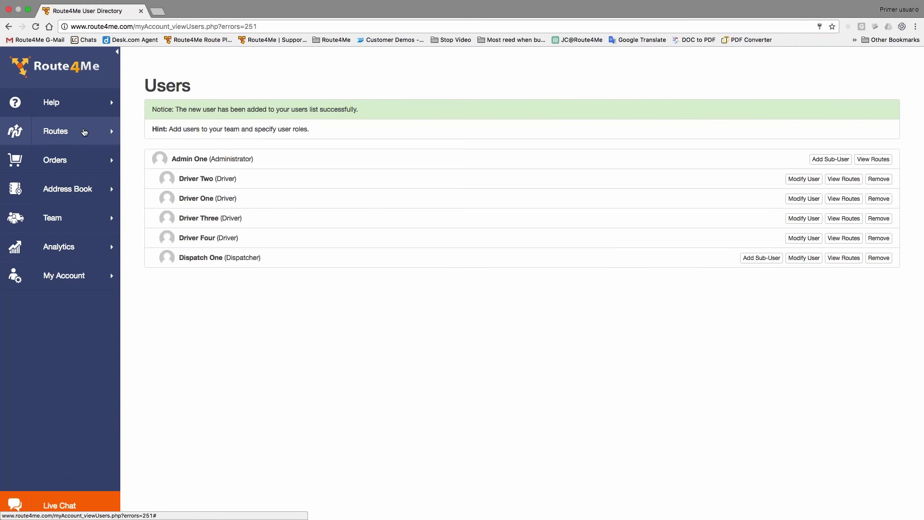
left_click(83, 130)
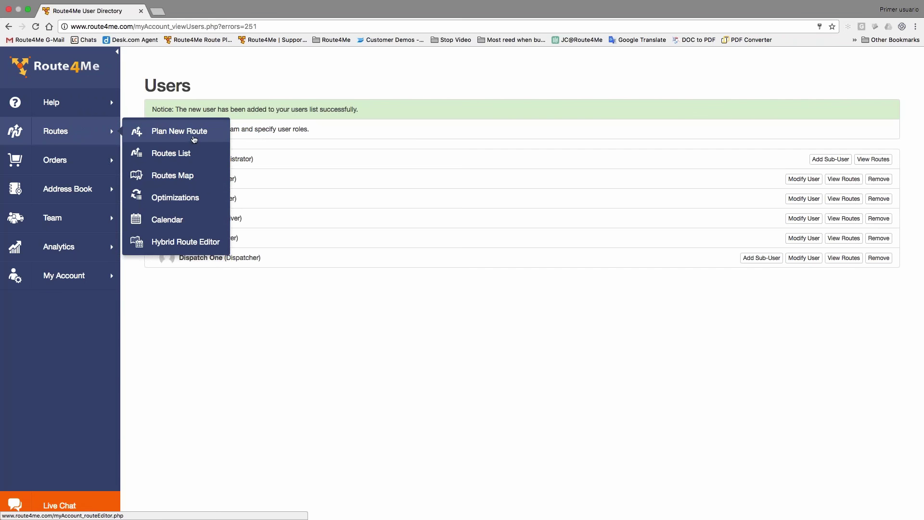
left_click(194, 140)
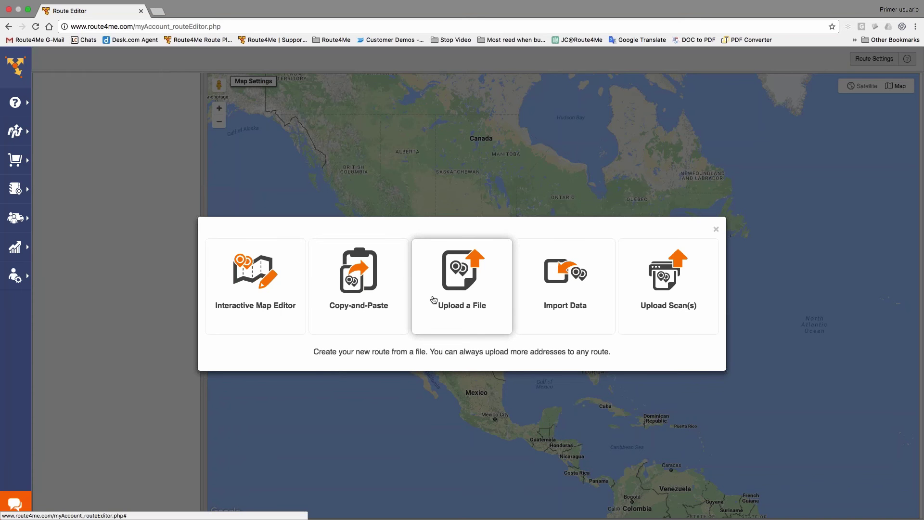
- Choose the file import option, name the route, and set start date 02/10/2017
left_click(464, 298)
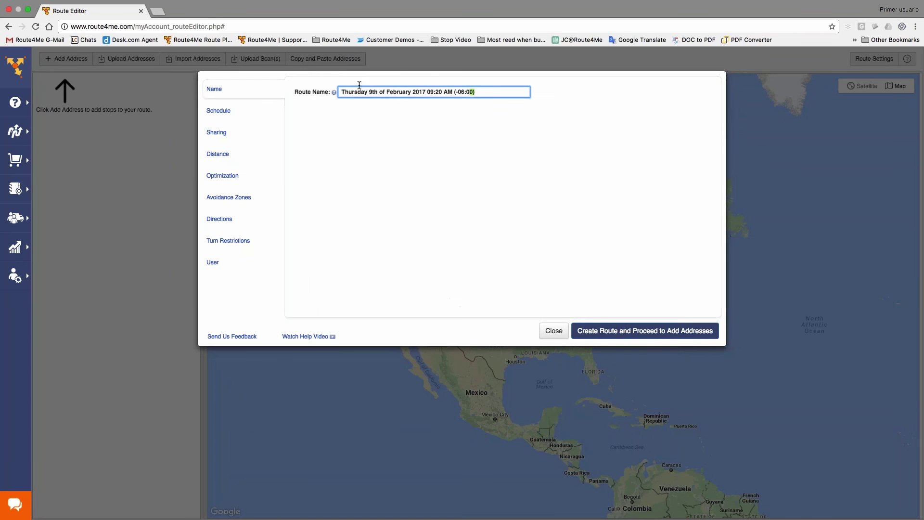
type("St")
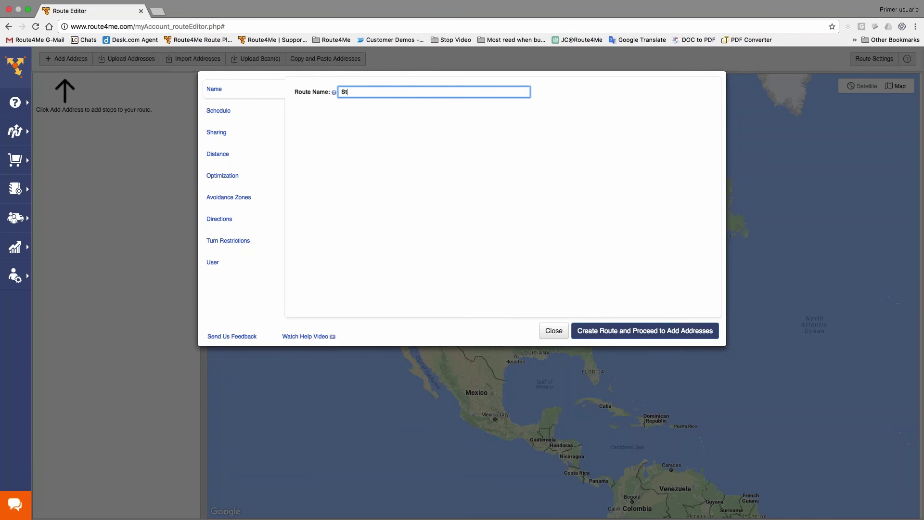
type("even")
left_click(219, 112)
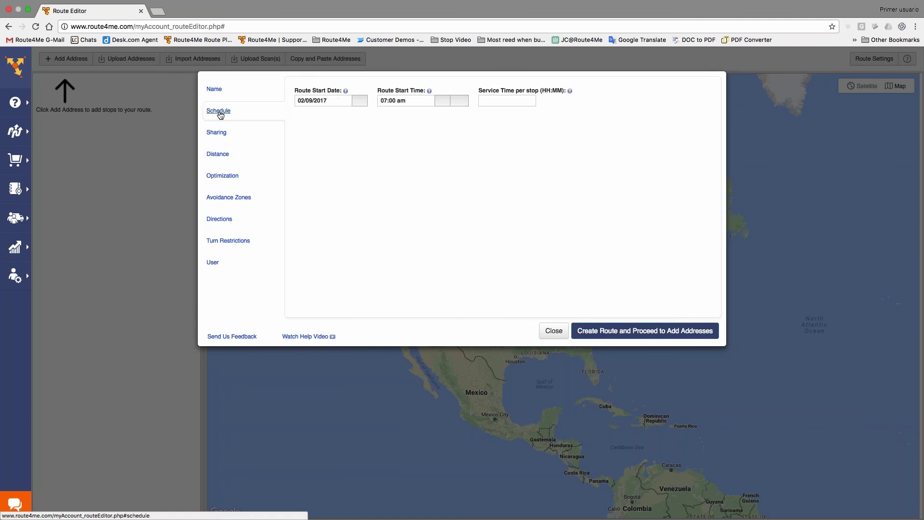
left_click(364, 103)
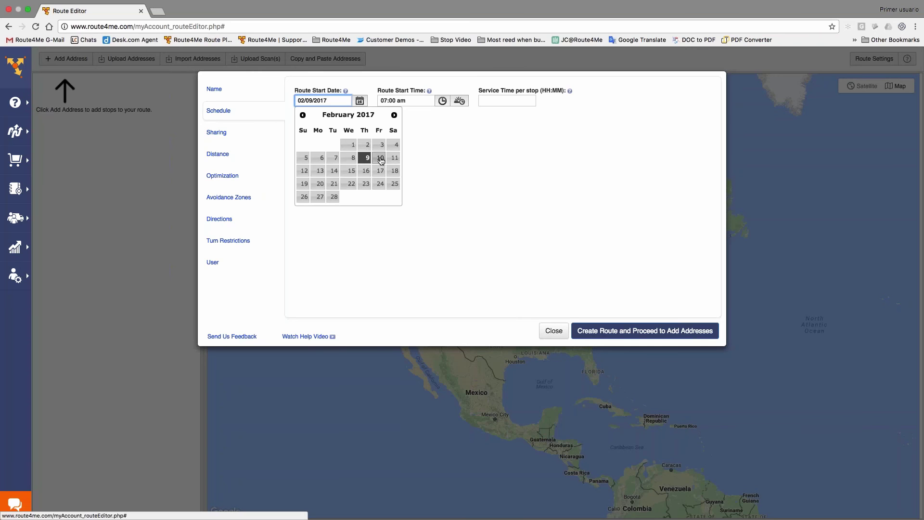
left_click(381, 159)
- Set the start time to 08:00 am and service time per stop to 00:10
left_click(426, 102)
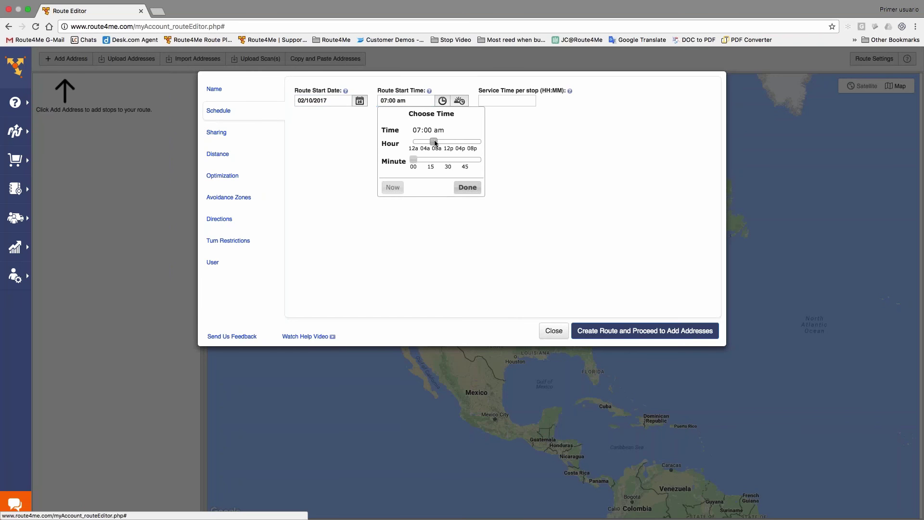
left_click_drag(434, 141, 436, 141)
left_click(468, 187)
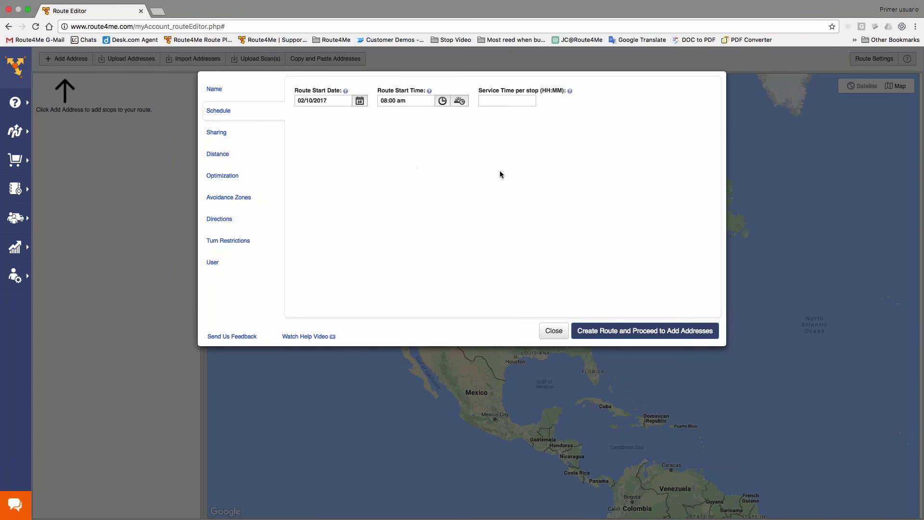
key("Tab")
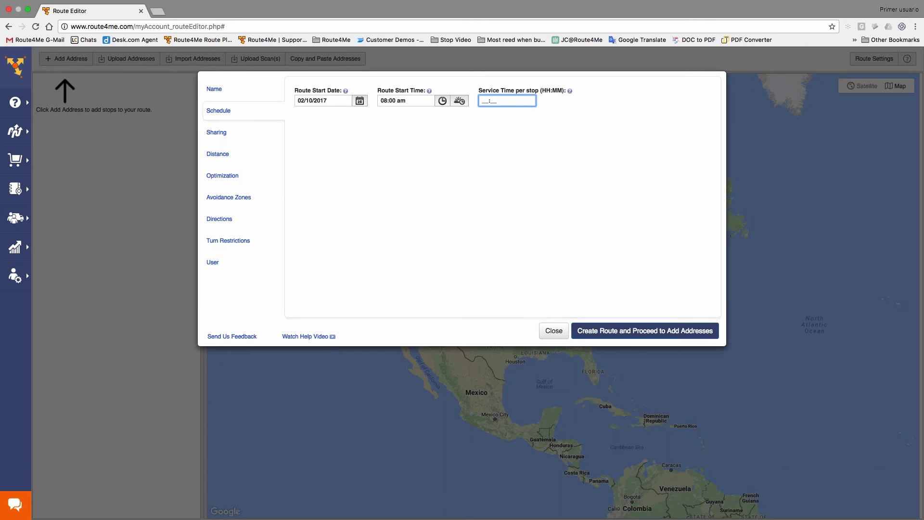
type("00:10")
key("Tab")
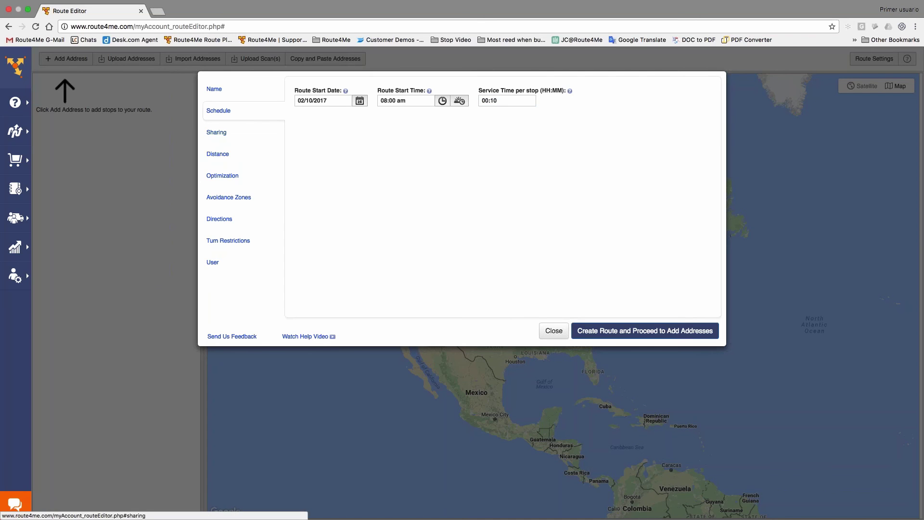
- Compare the Single Driver, Multiple Drivers and Balanced Team Route optimization options and their route limits
left_click(222, 179)
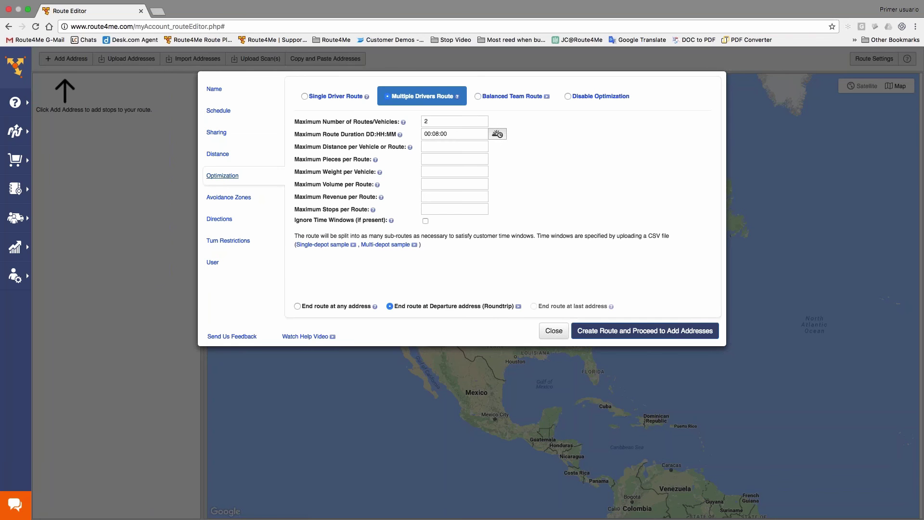
left_click(340, 97)
left_click(415, 96)
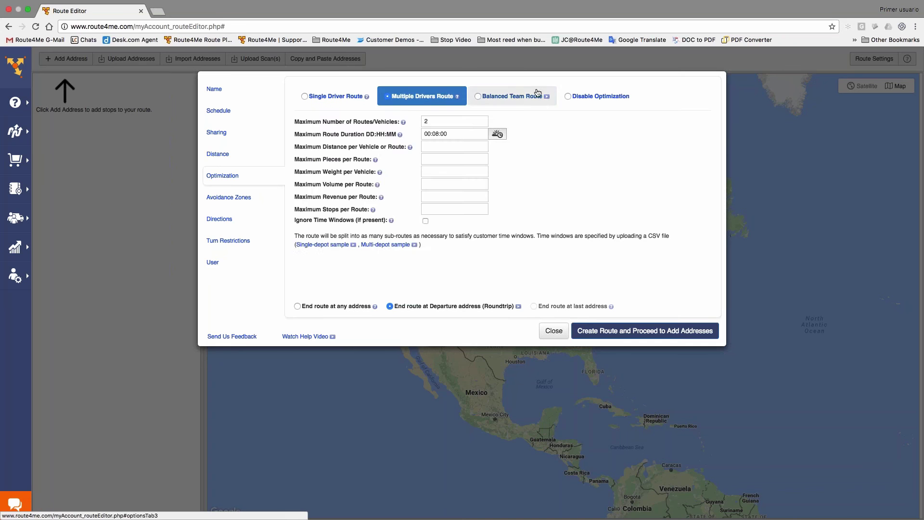
left_click(521, 98)
left_click(422, 96)
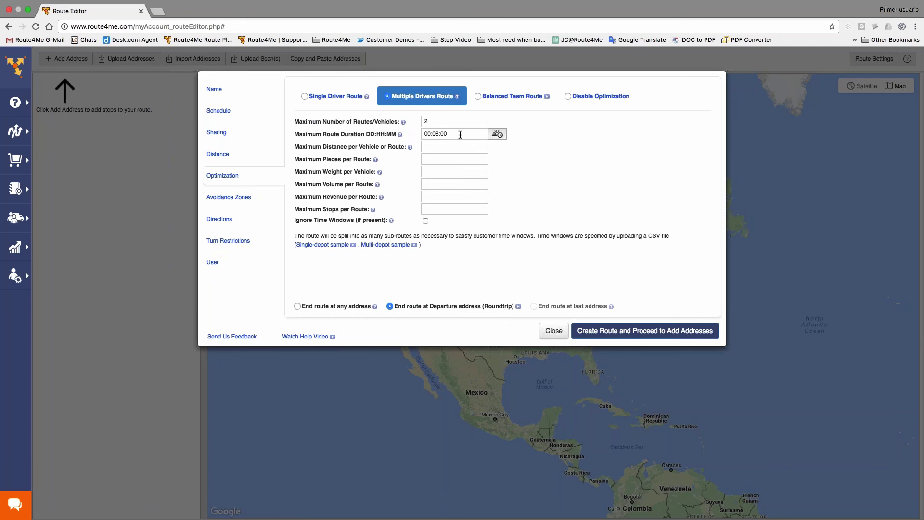
left_click(460, 135)
left_click(440, 121)
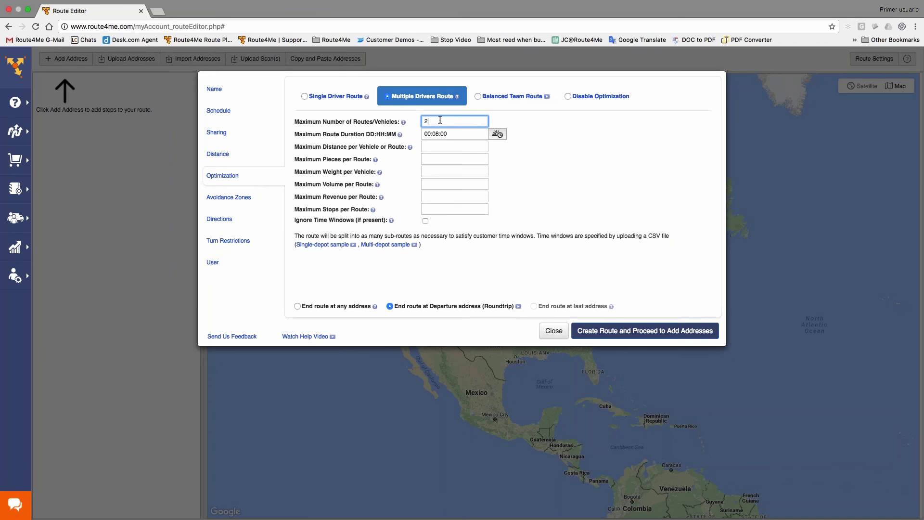
- Choose Balanced Team Route optimization with Parts changed from 2 to 3
left_click(511, 96)
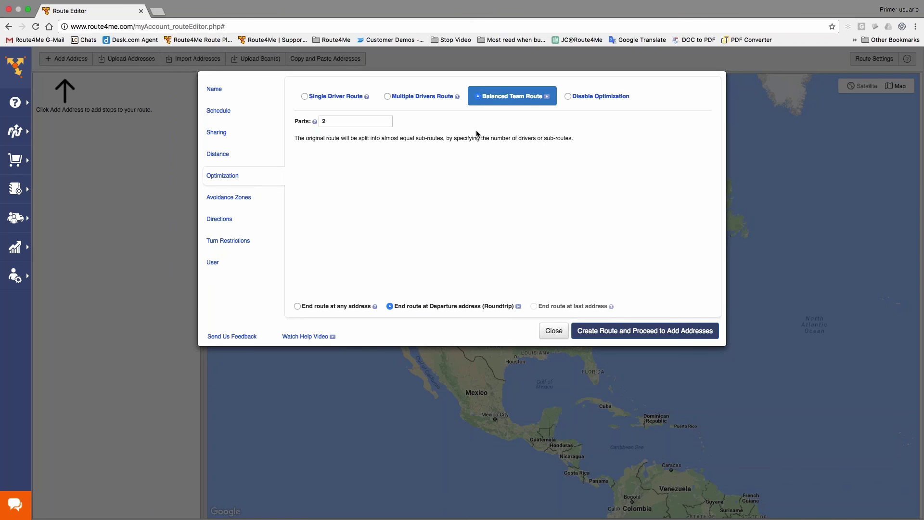
key("Tab")
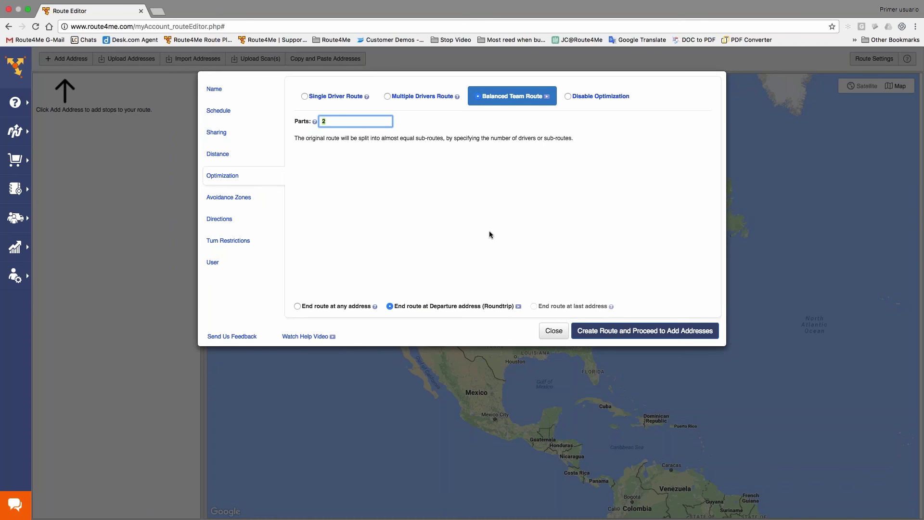
type("3")
left_click(538, 235)
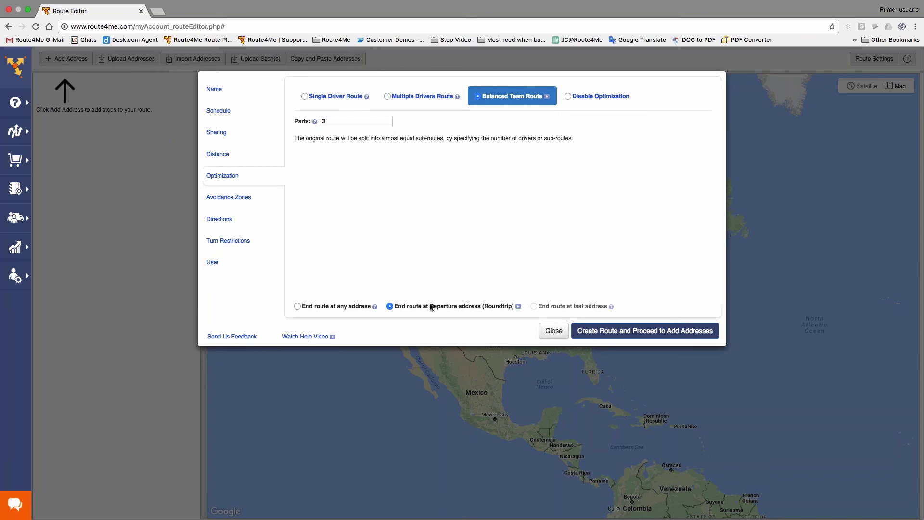
- Create the route and upload task.csv as its address file
left_click(681, 332)
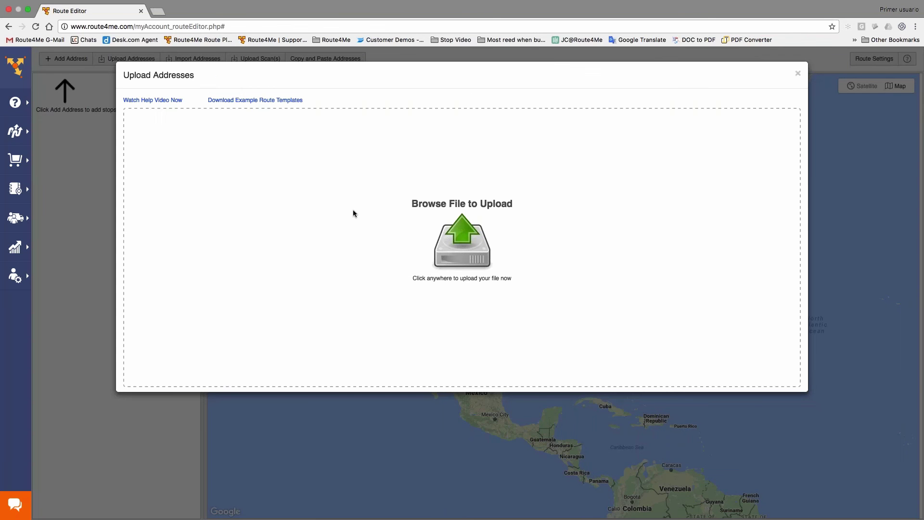
left_click(474, 230)
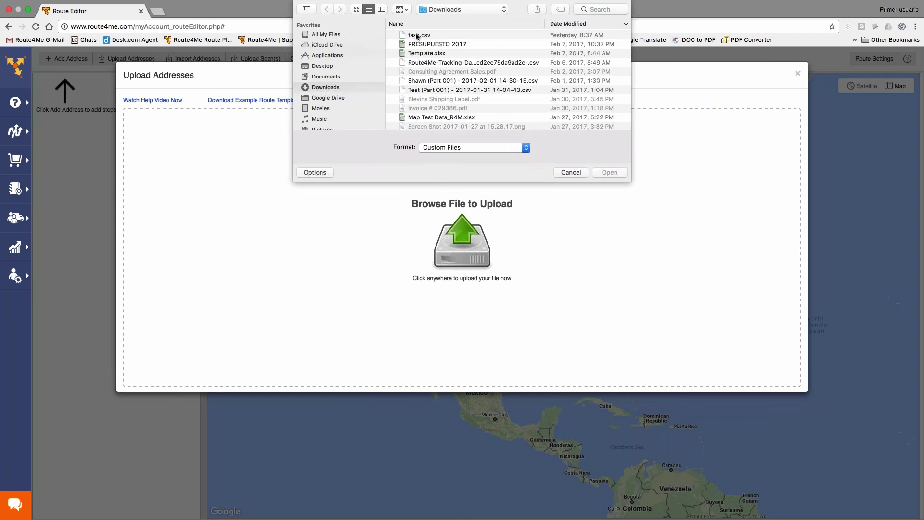
double_click(416, 35)
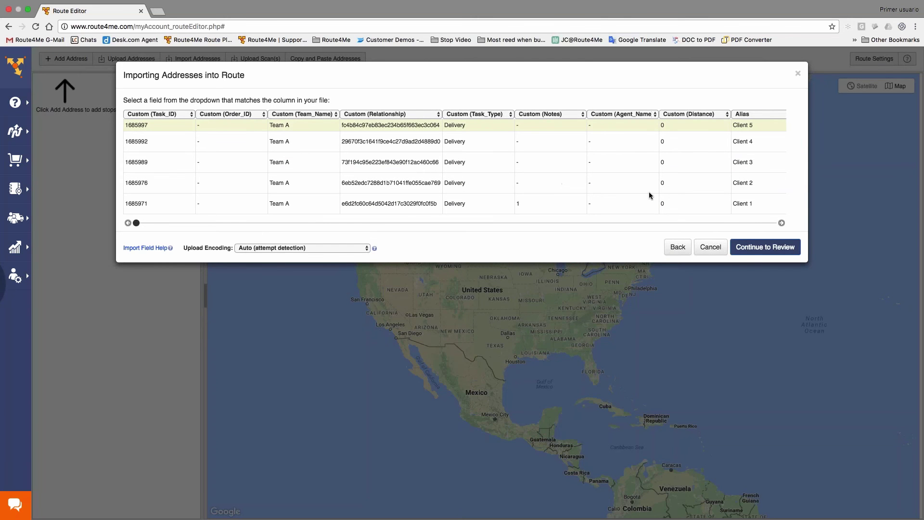
- Review task.csv's addresses on the map, then back out to the Upload Addresses step
left_click(753, 253)
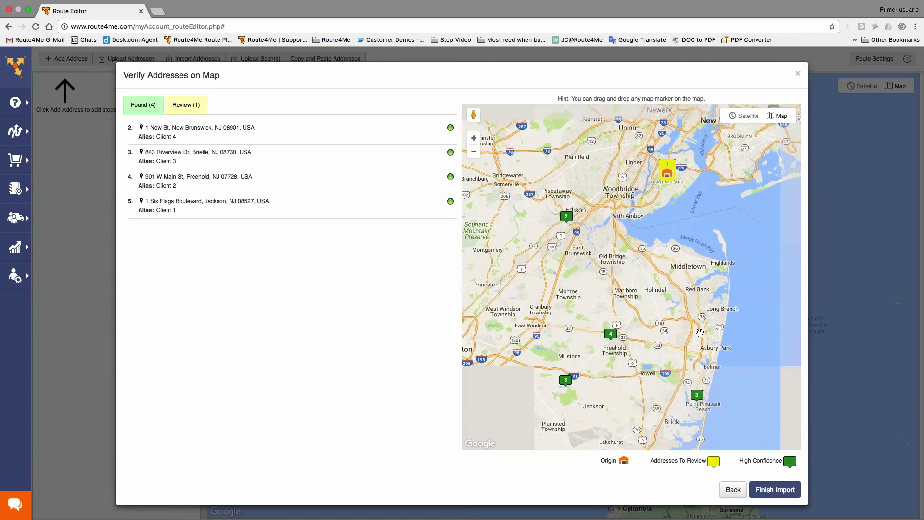
scroll(682, 428, "up", 1)
left_click(732, 489)
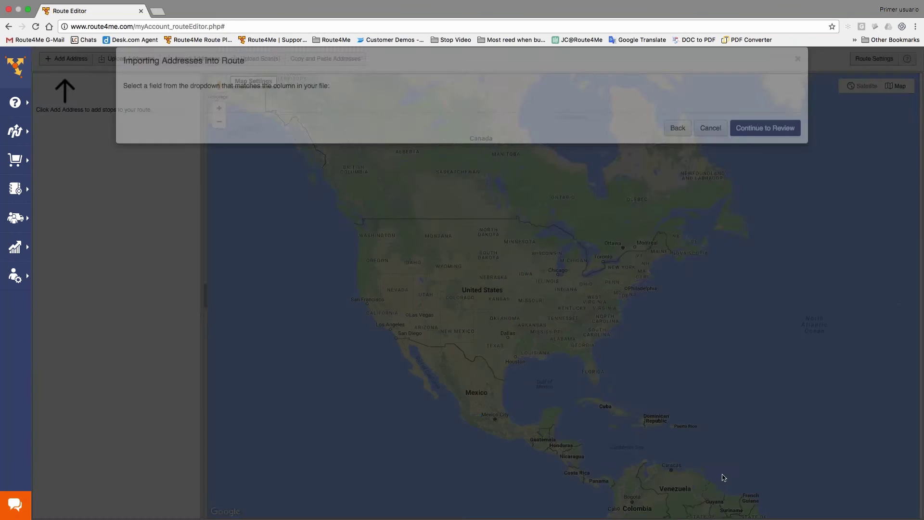
left_click(733, 251)
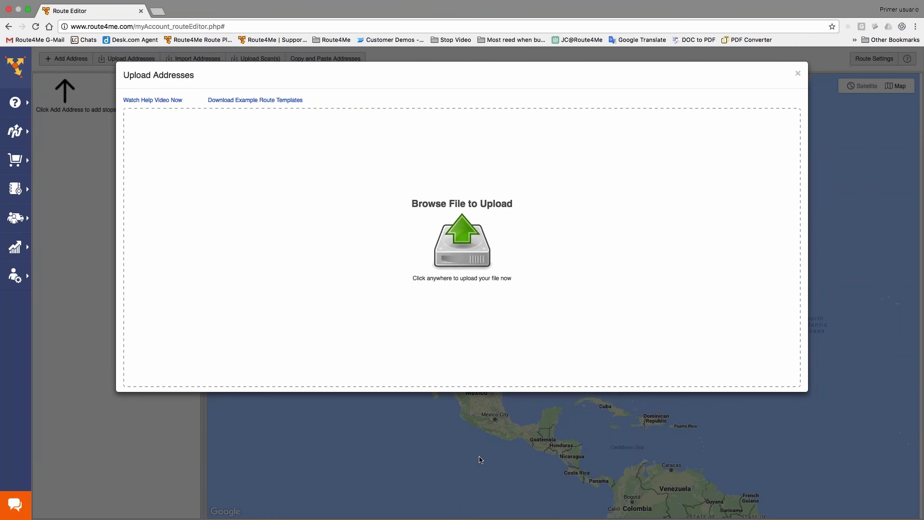
- In Excel, Save As CSV to confirm '3 routes' exists in Downloads, keeping the existing file
key("ctrl+Left")
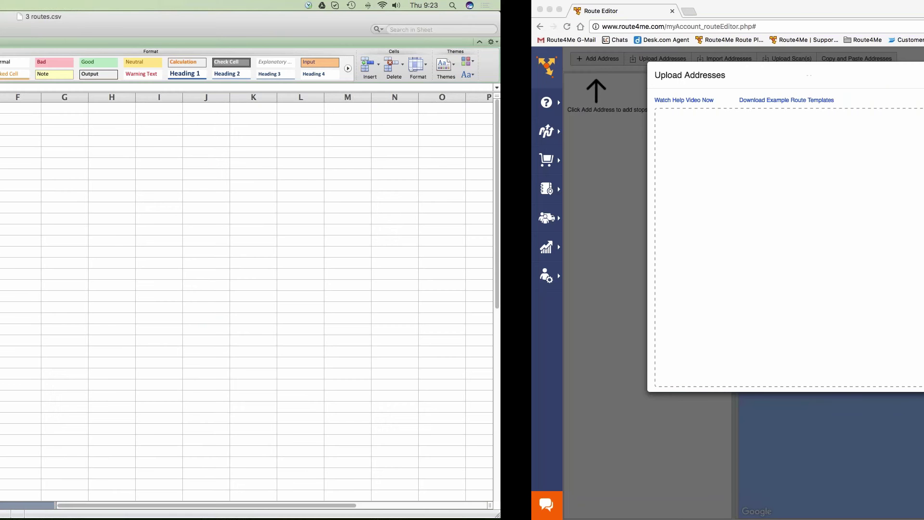
key("ctrl+Right")
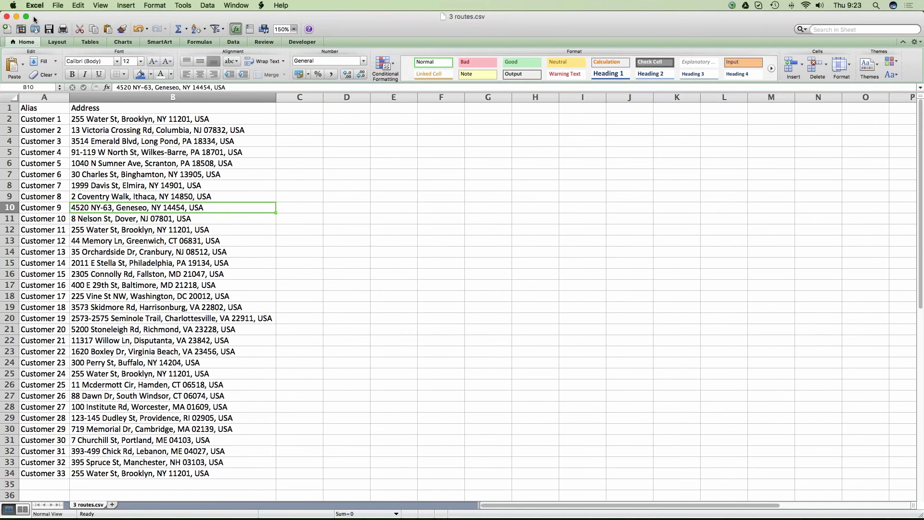
left_click(58, 5)
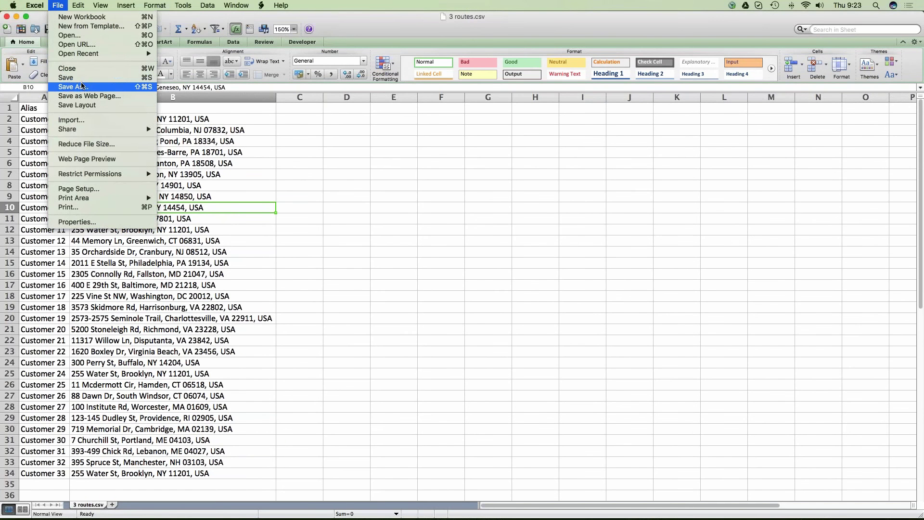
left_click(124, 90)
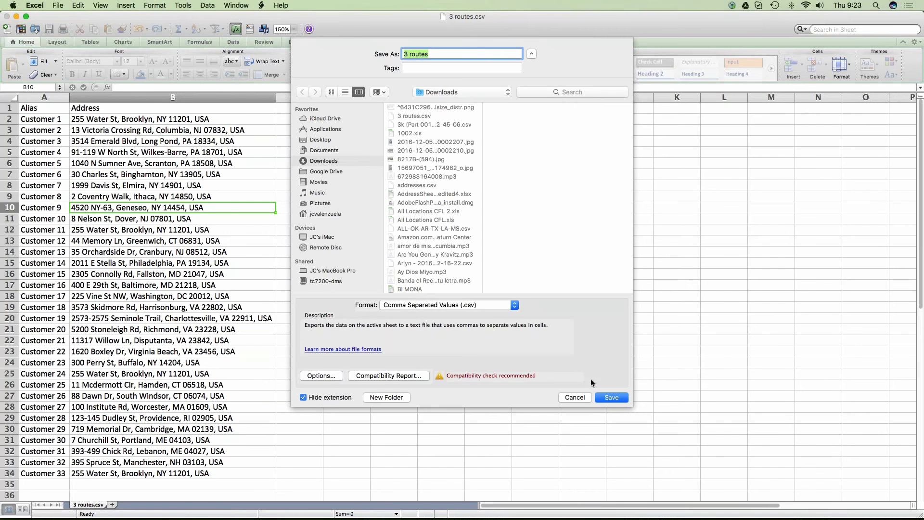
left_click(616, 399)
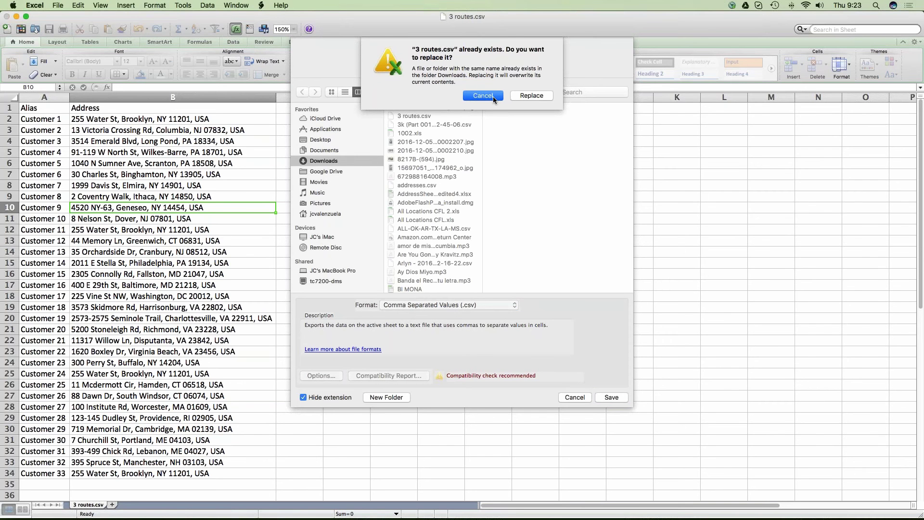
left_click(492, 96)
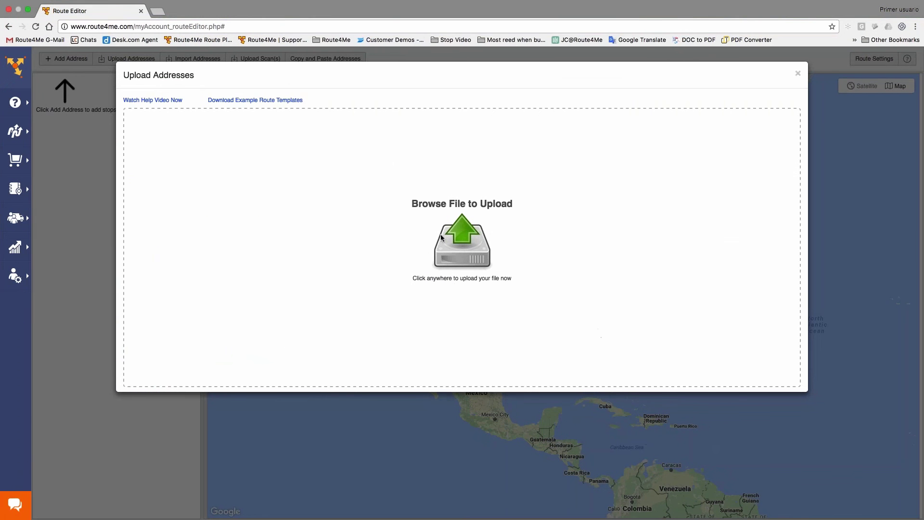
left_click(437, 215)
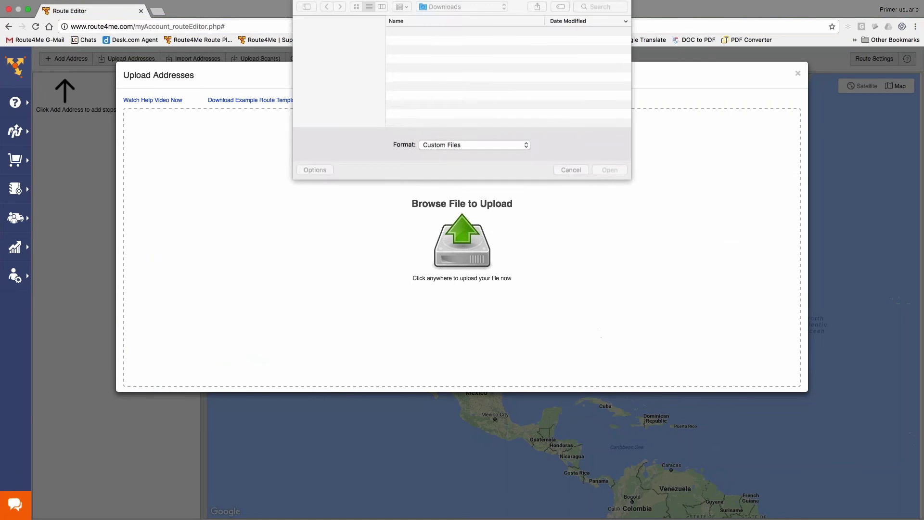
- Upload 3 routes.csv, leave flagged Customer 31 in Lebanon, ME unchanged, and finish the import
double_click(421, 34)
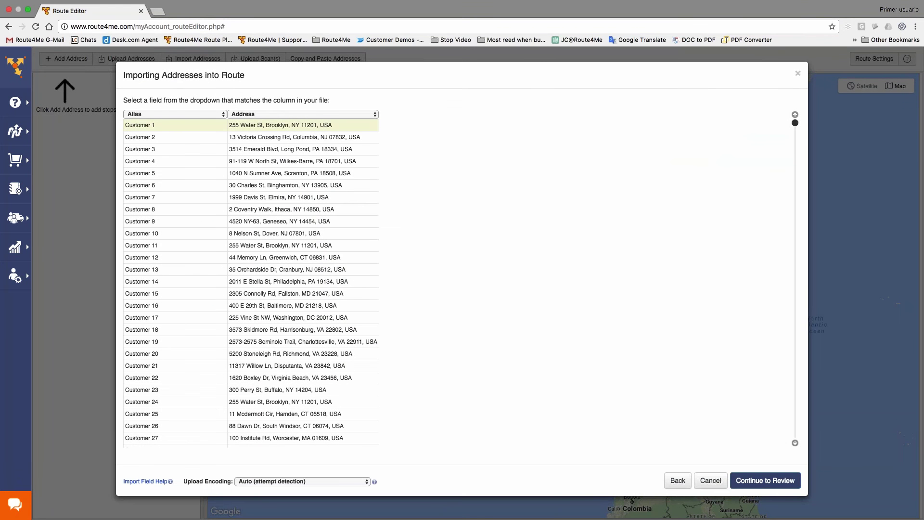
left_click(763, 483)
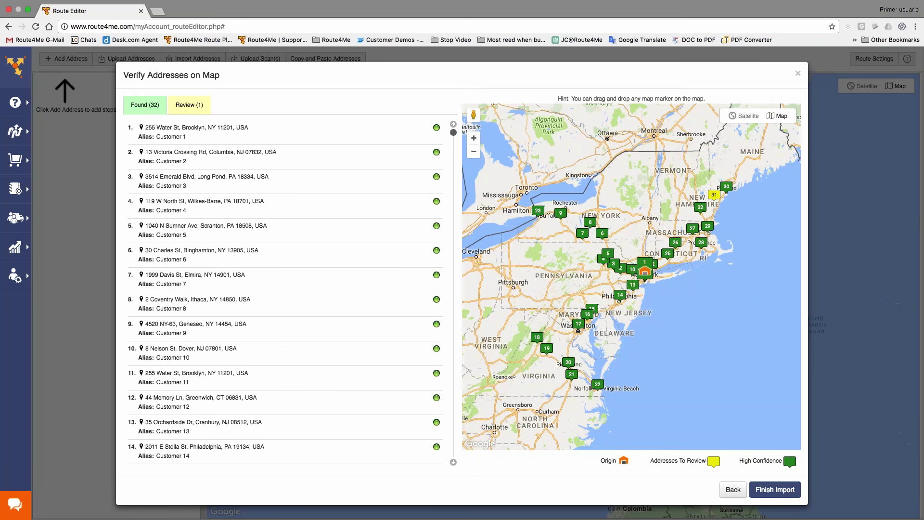
left_click(193, 110)
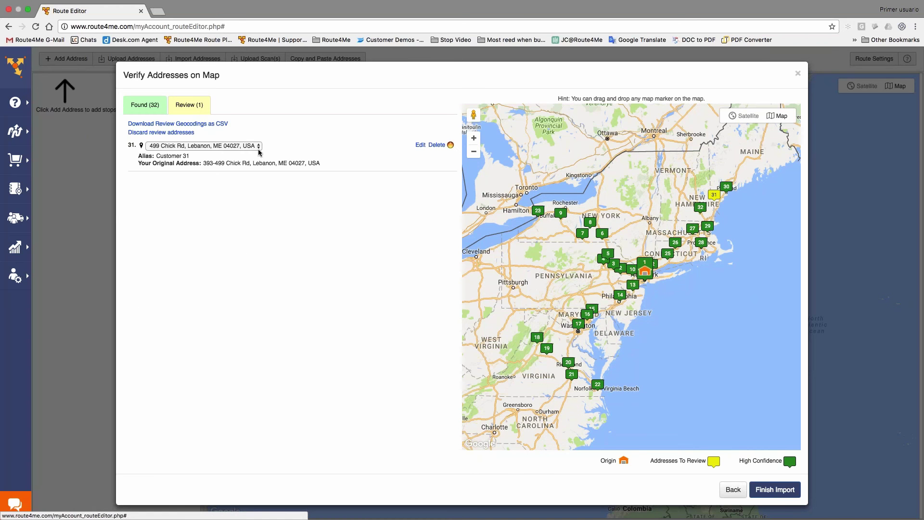
left_click(423, 149)
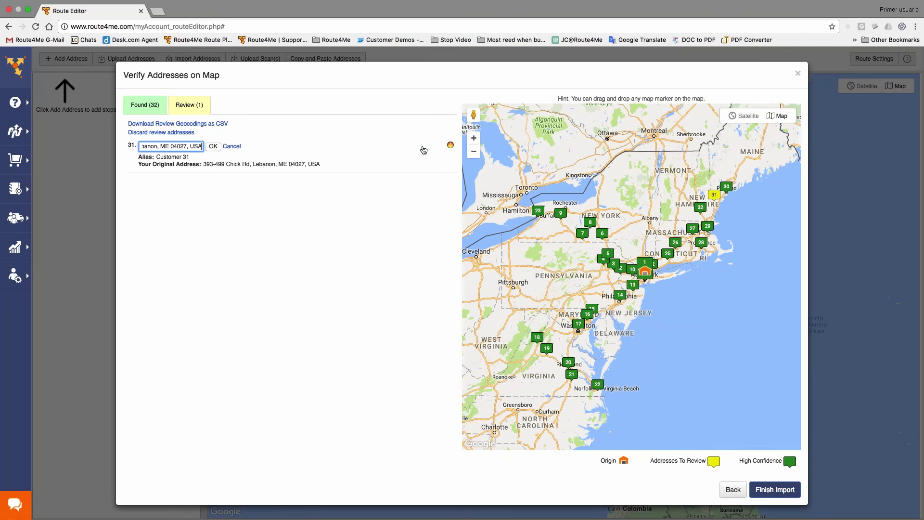
left_click(232, 146)
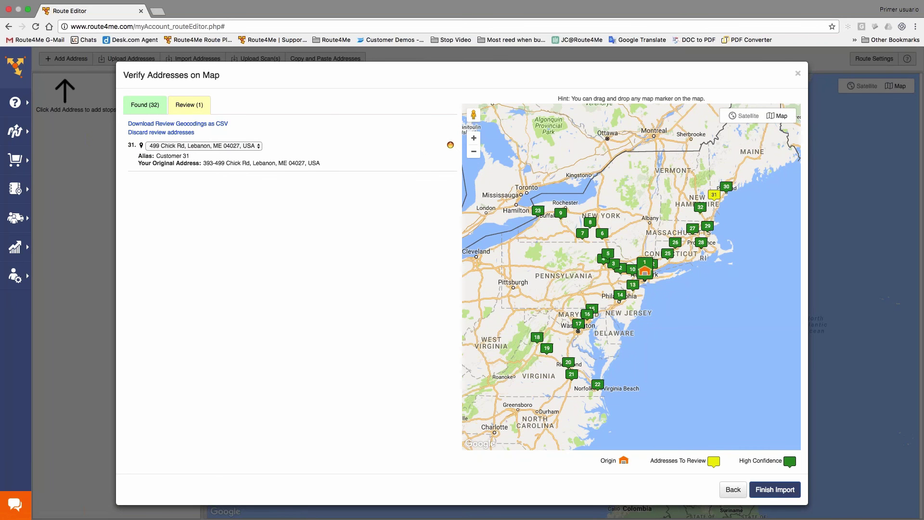
left_click(783, 491)
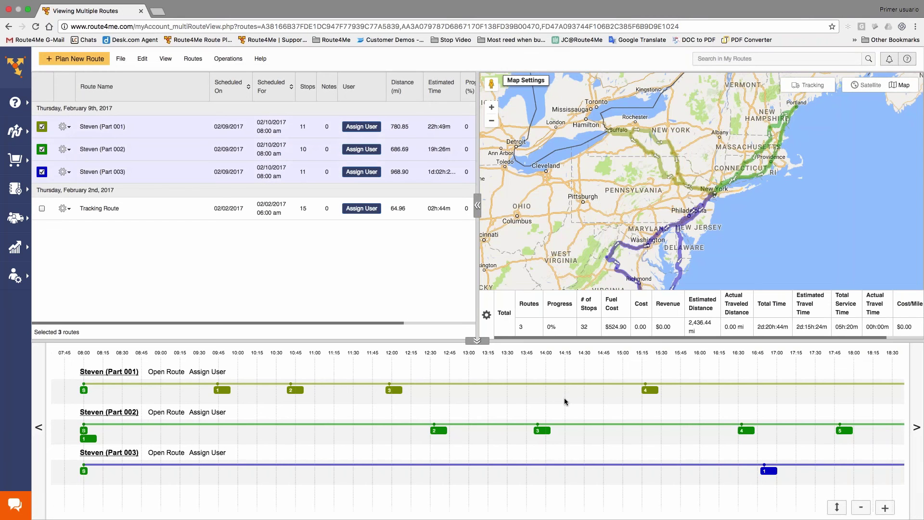
- Turn on All Markers in Map Settings so every stop of the three routes shows numbered
left_click(538, 81)
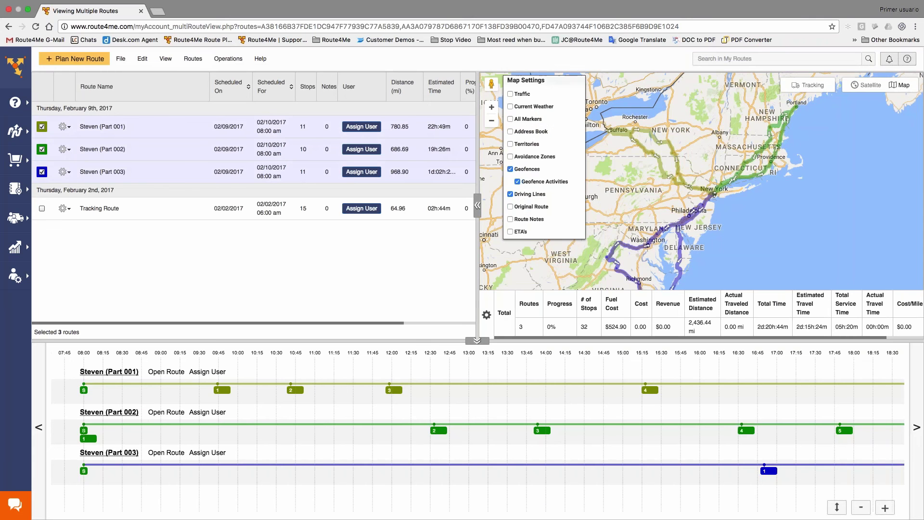
left_click(511, 119)
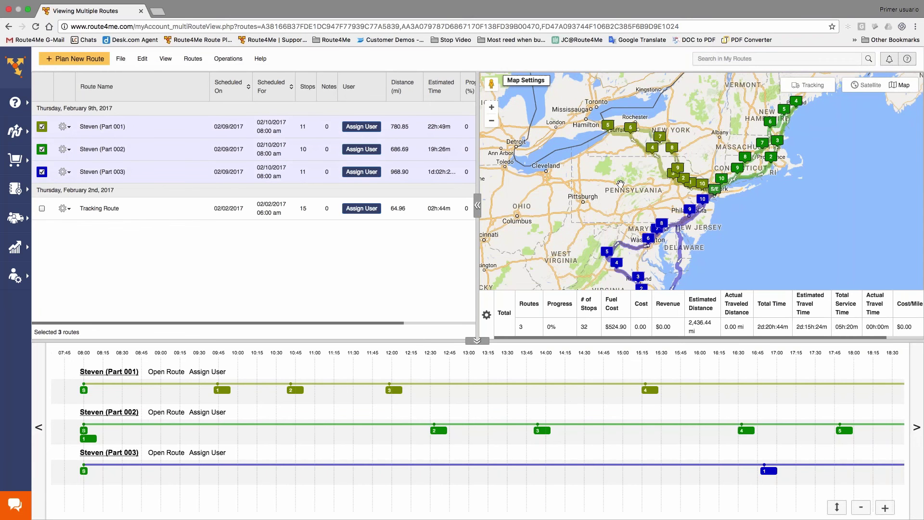
scroll(586, 203, "down", 1)
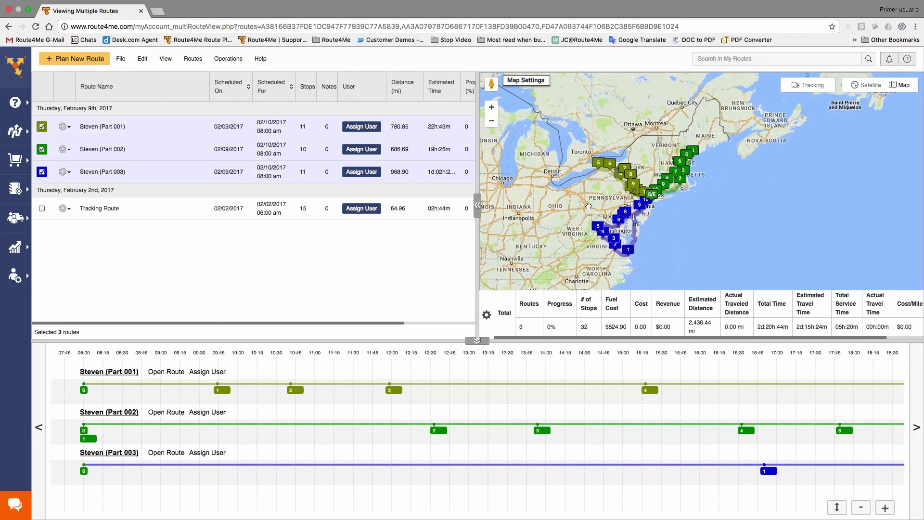
scroll(559, 177, "up", 1)
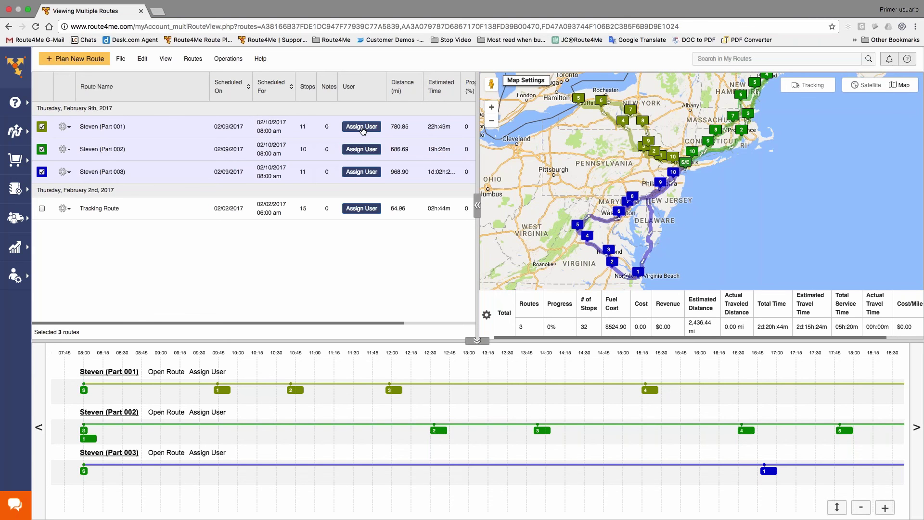
- Assign Driver One as the user of Steven (Part 001) and apply it
left_click(362, 127)
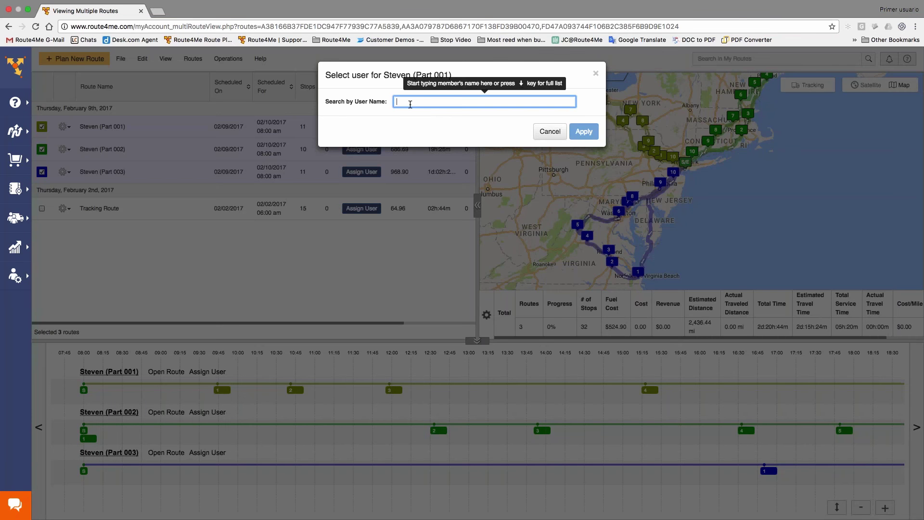
type("dr")
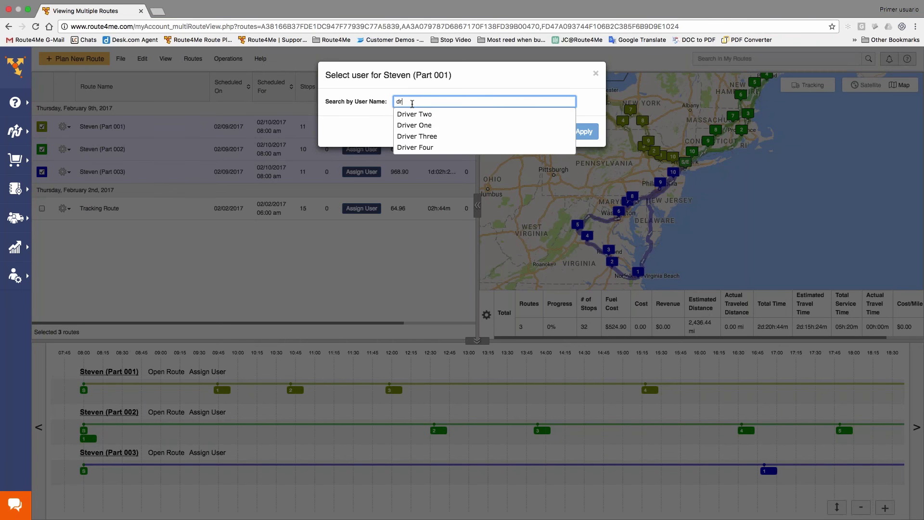
key("Down")
key("Down")
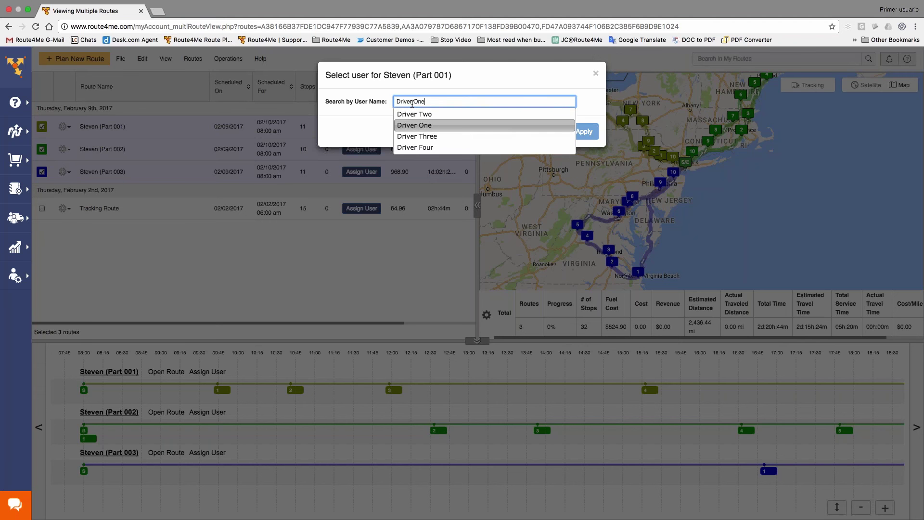
key("Return")
left_click(594, 130)
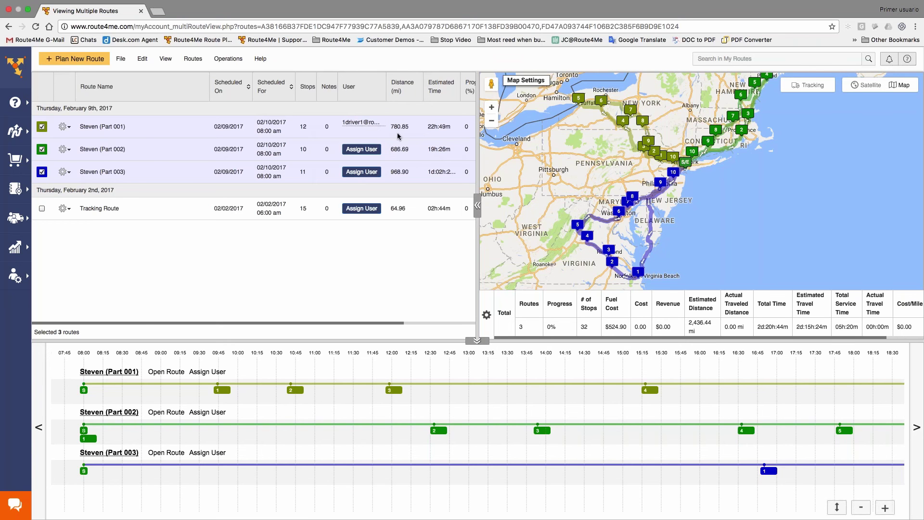
left_click(64, 127)
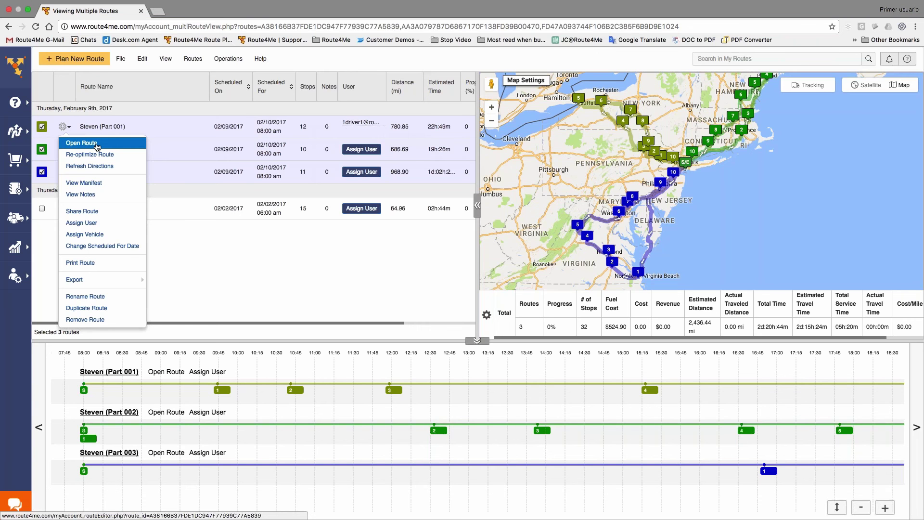
- Open Steven (Part 001) in the Route Editor and select the Customer 10 marker on the map
left_click(97, 143)
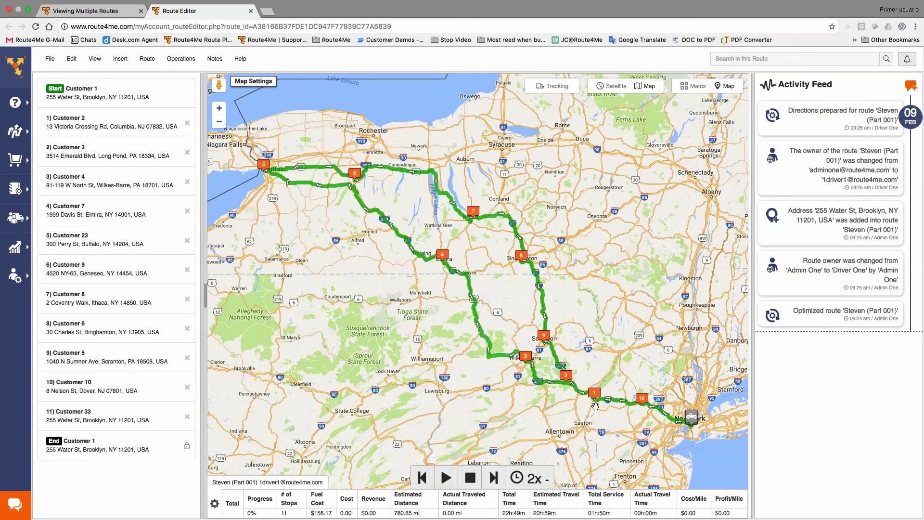
mouse_move(644, 403)
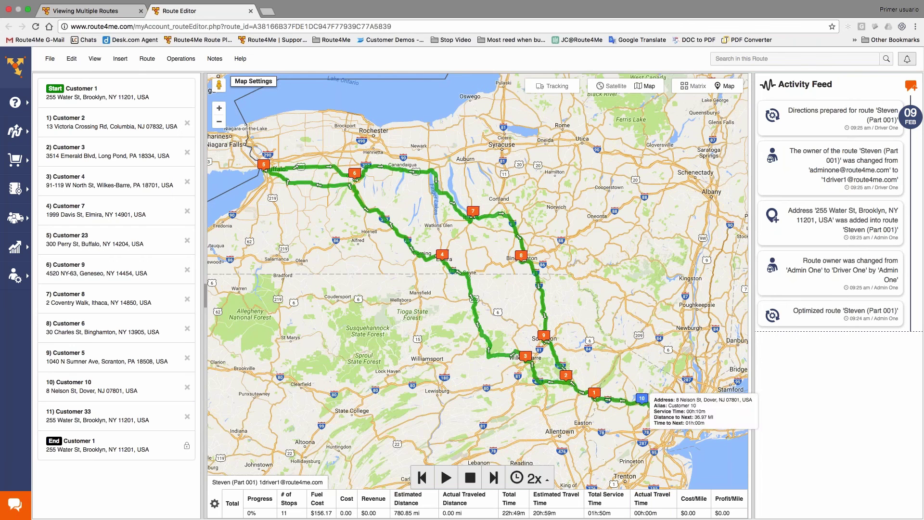
left_click(642, 404)
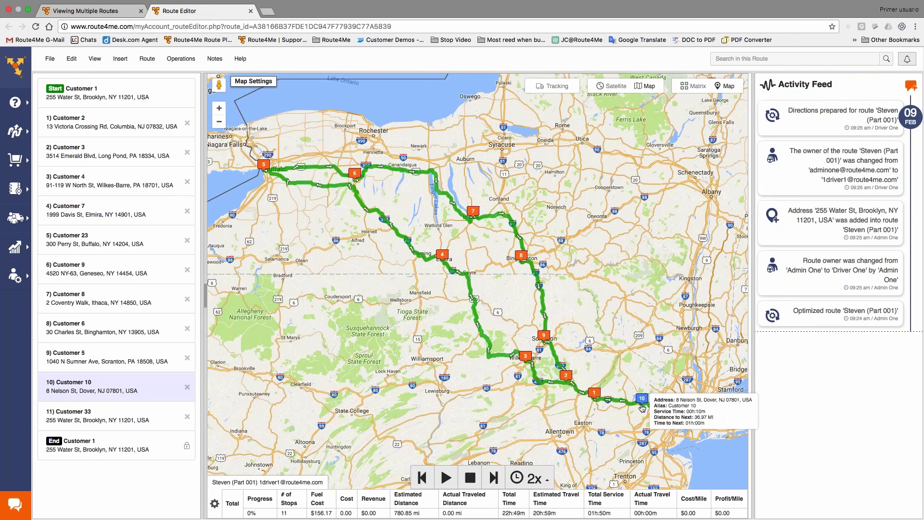
scroll(643, 408, "up", 1)
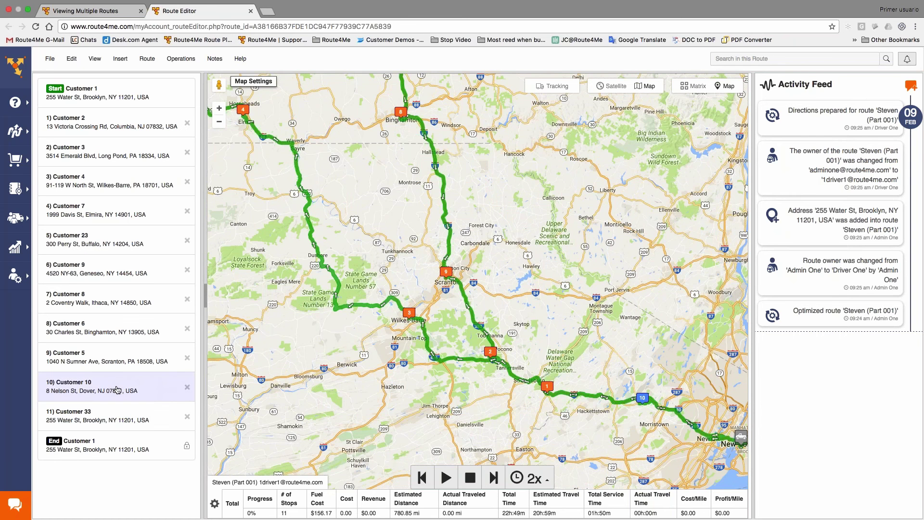
- Drag '10) Customer 10' up the stop list to sit right below Start
left_click_drag(117, 390, 124, 125)
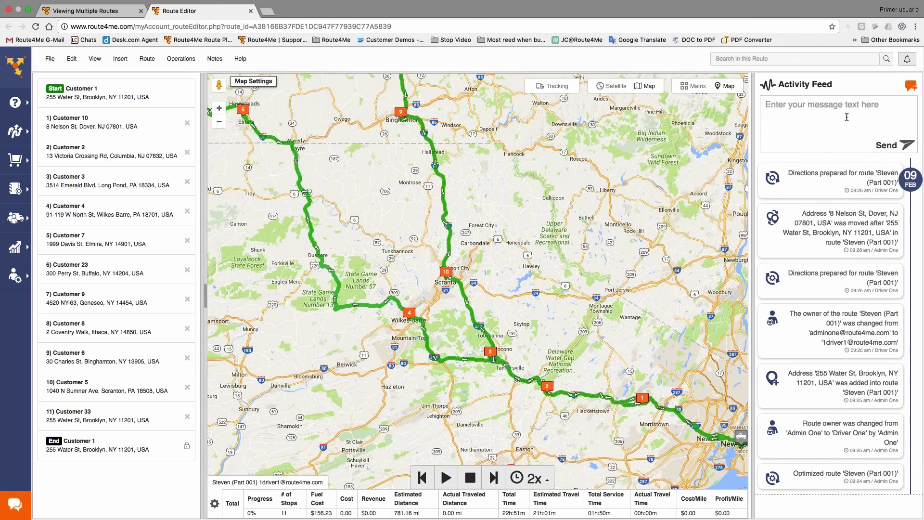
- Send the message 'Test' to Steven (Part 001)'s activity feed
type("Test")
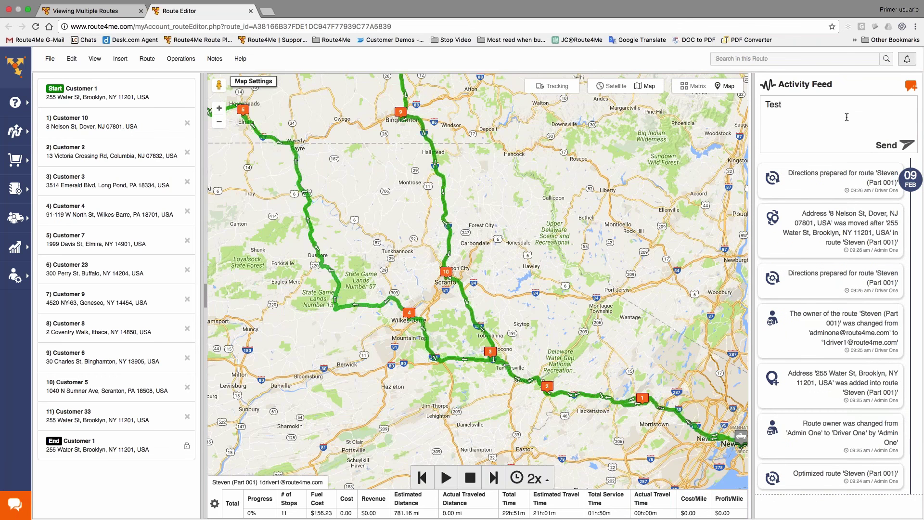
left_click(906, 143)
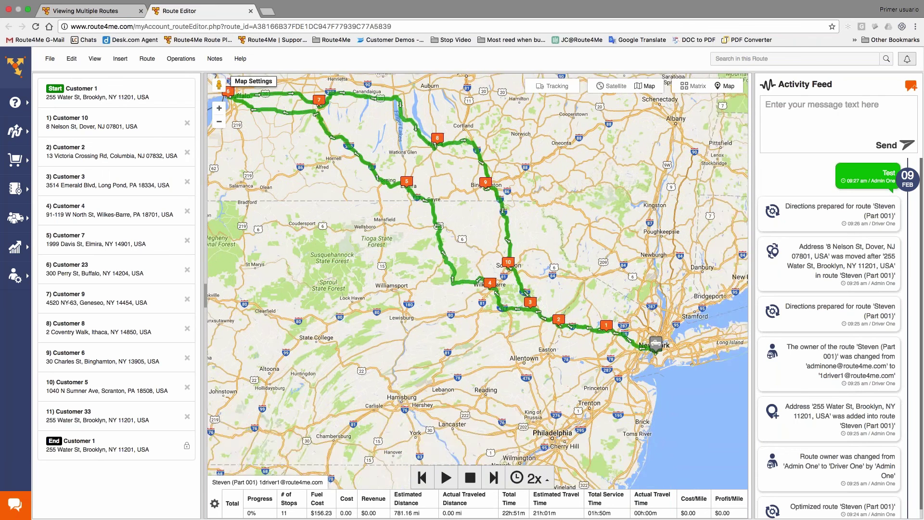
- Start the route simulation at 50x and raise its speed to 100x, then 500x
left_click(535, 478)
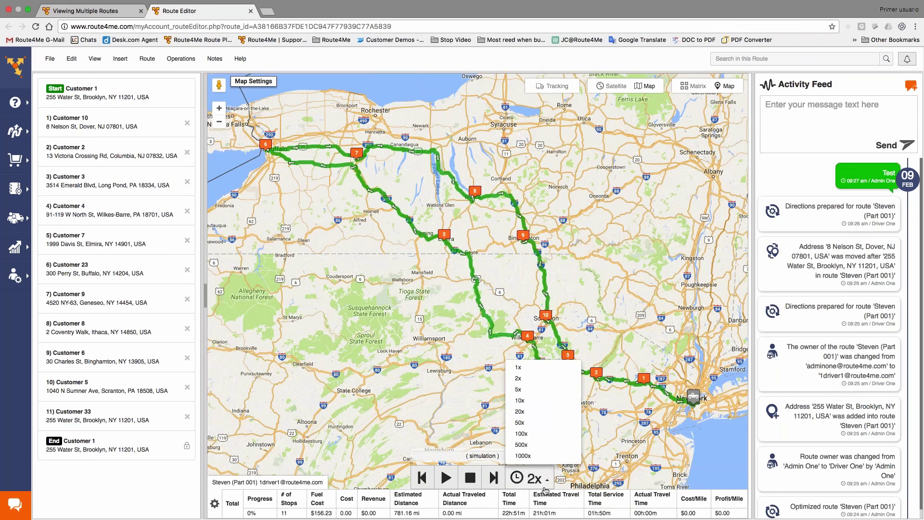
left_click(541, 422)
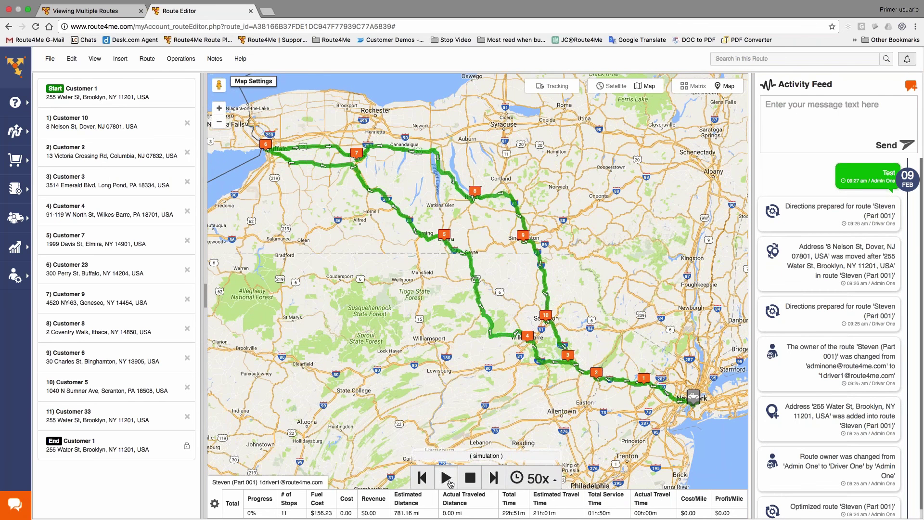
left_click(446, 478)
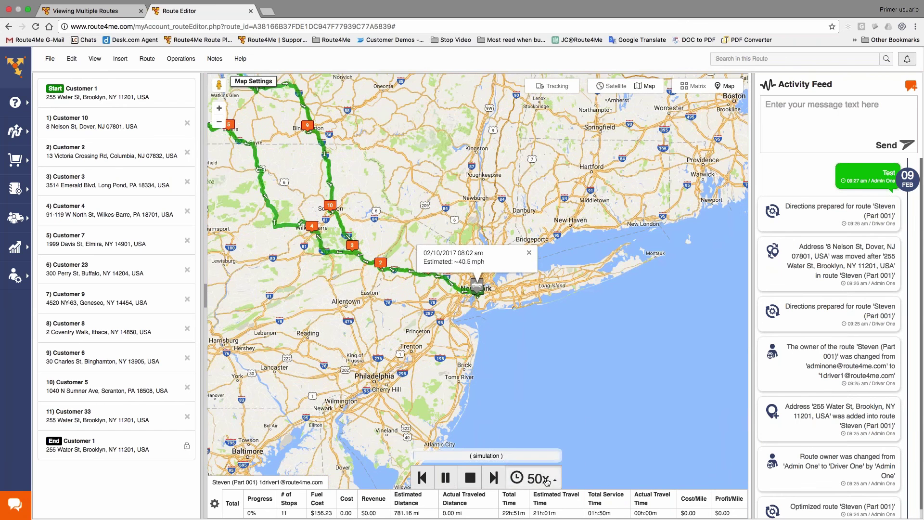
left_click(538, 478)
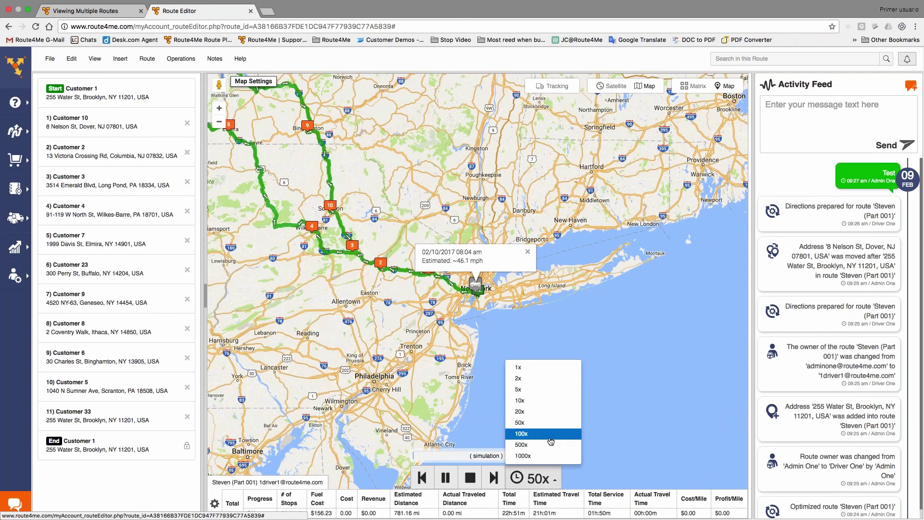
left_click(539, 433)
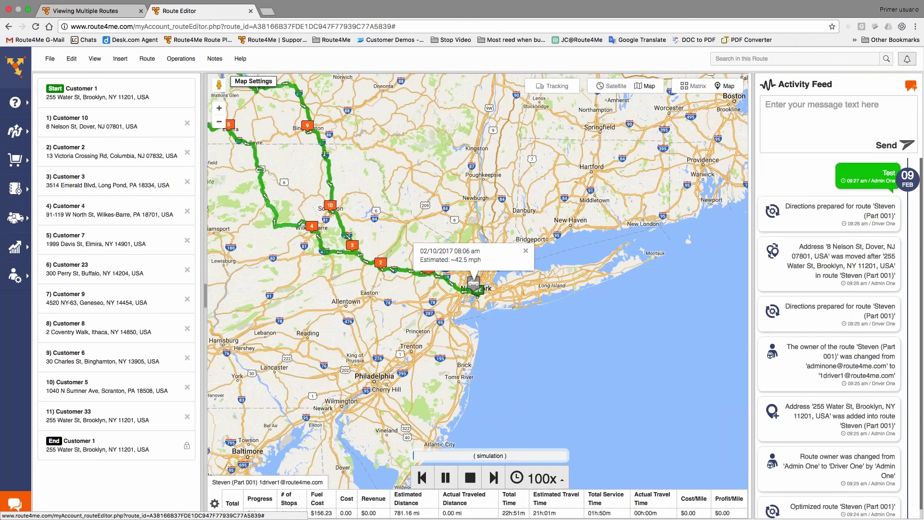
left_click(546, 446)
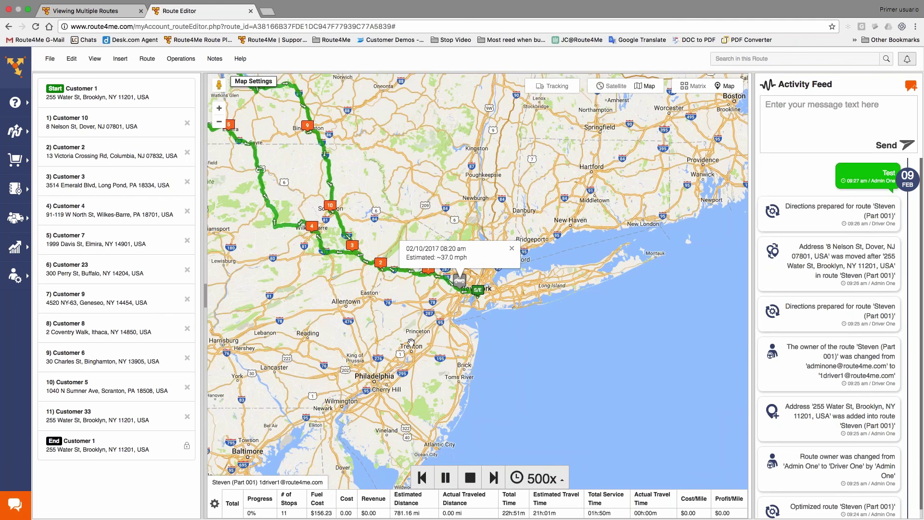
- Run the simulation at 1000x, then untick Simulation in the Tracking options
left_click_drag(423, 347, 614, 447)
left_click(544, 478)
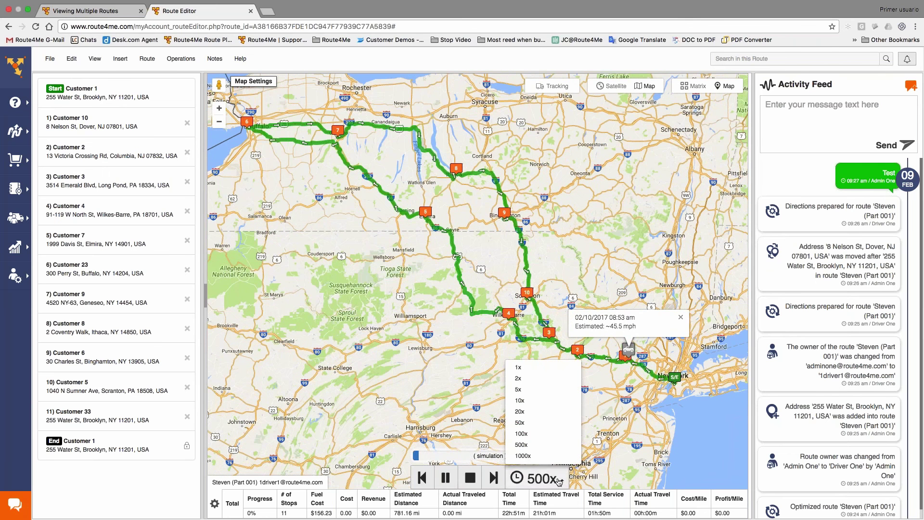
left_click(545, 455)
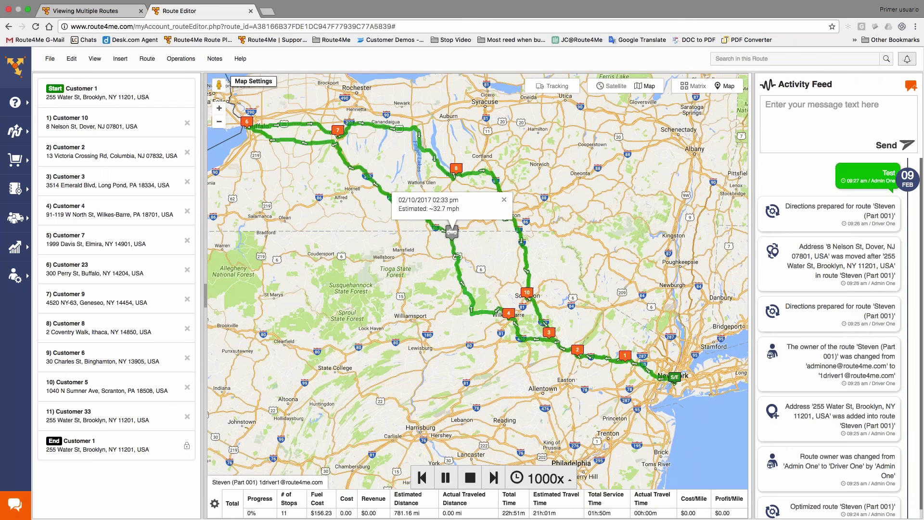
left_click(553, 86)
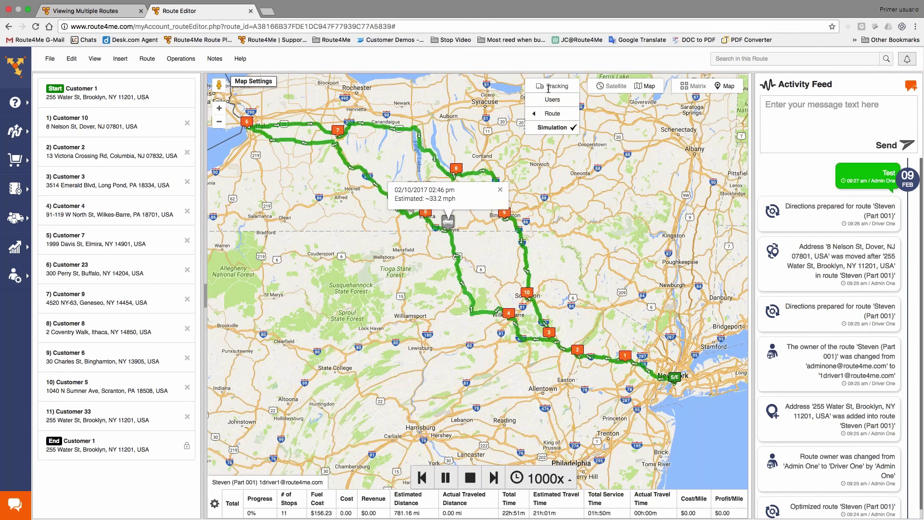
left_click(554, 128)
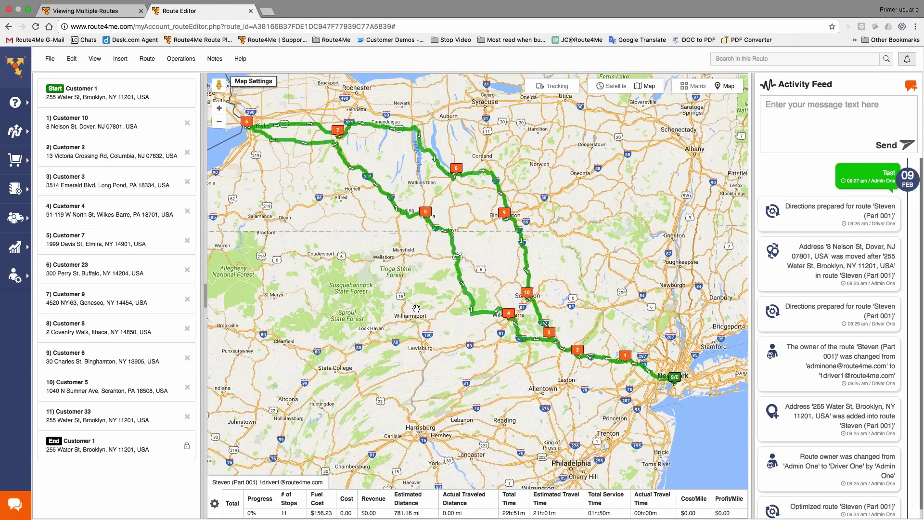
left_click(120, 59)
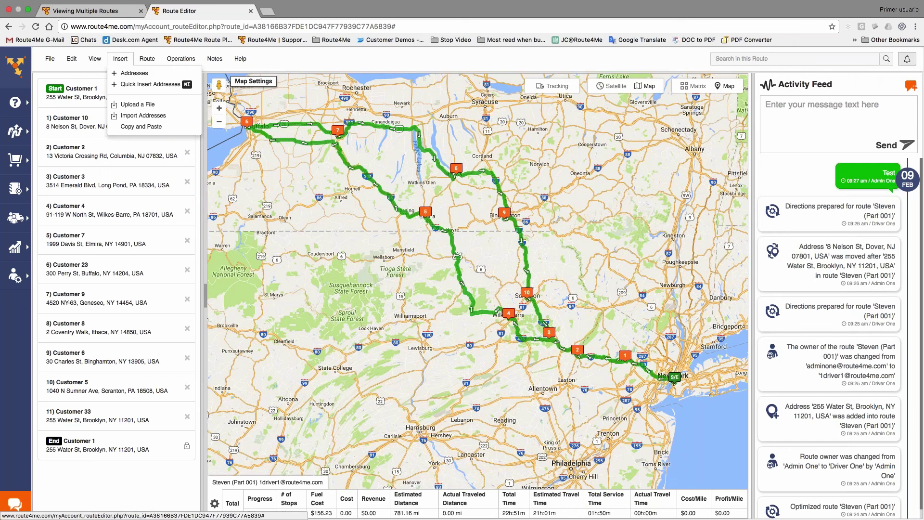
left_click(125, 73)
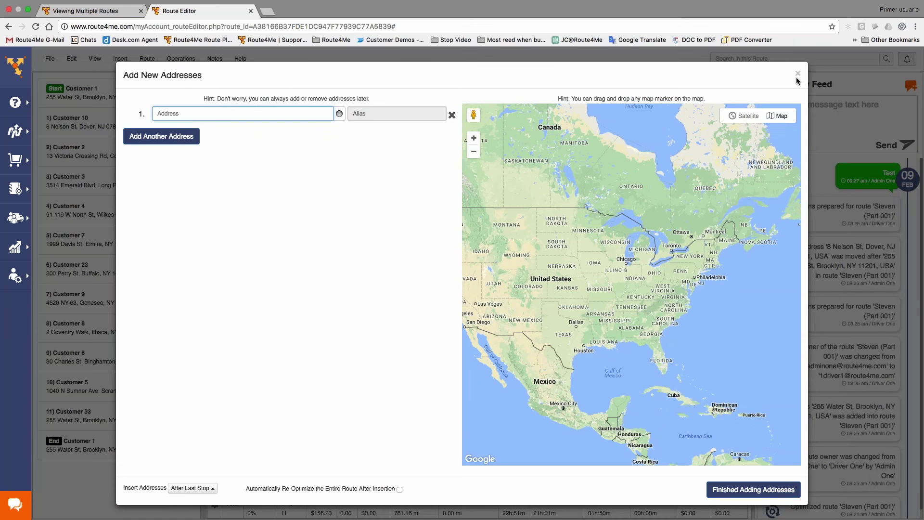
left_click(798, 73)
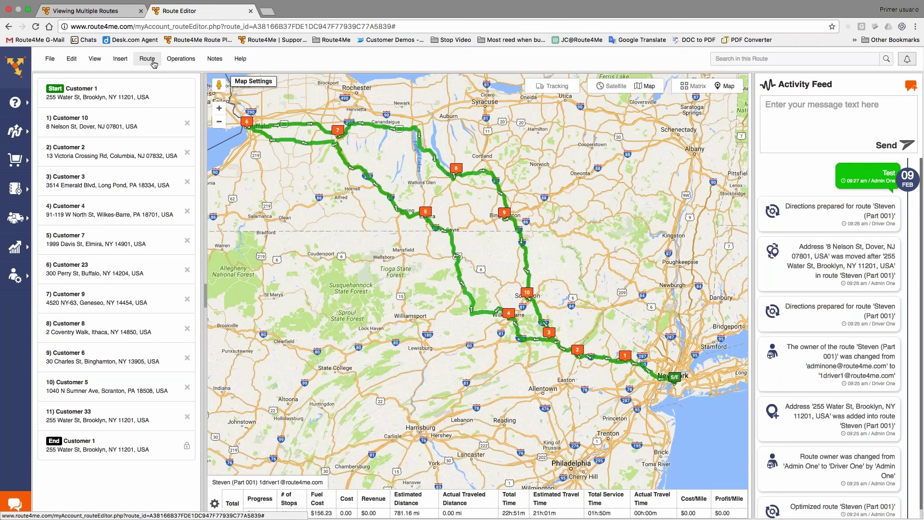
left_click(148, 59)
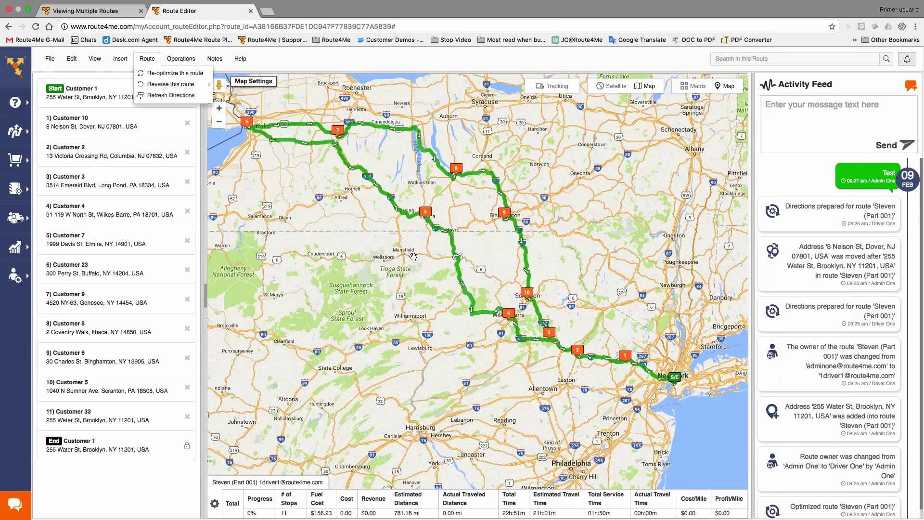
- Zoom the map into Elmira, centre it on stop 5 and show its address details
scroll(414, 256, "up", 5)
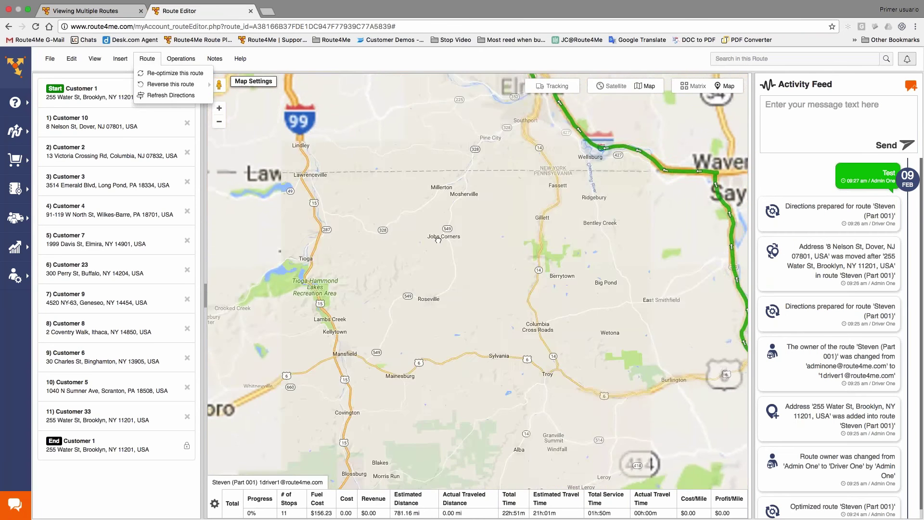
scroll(438, 239, "down", 3)
scroll(457, 251, "up", 5)
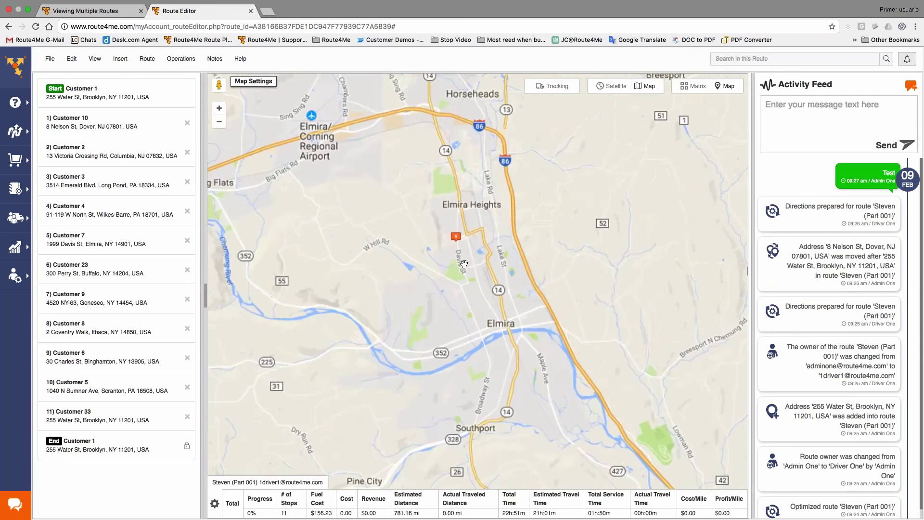
scroll(464, 264, "up", 5)
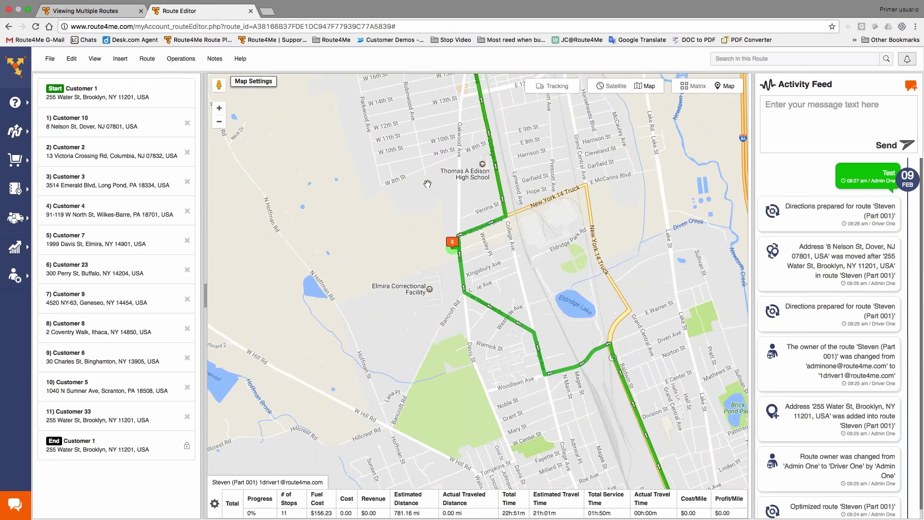
scroll(449, 266, "up", 6)
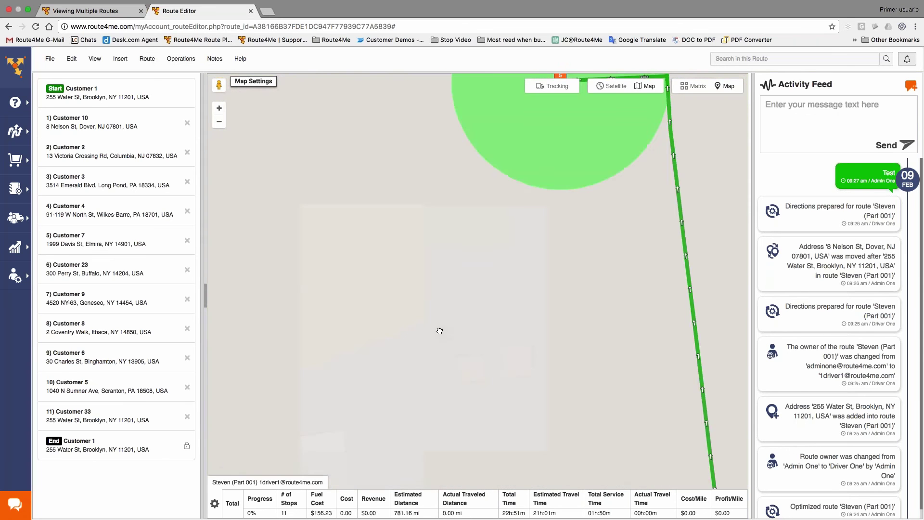
mouse_move(440, 332)
left_mouse_down()
mouse_move(429, 341)
mouse_move(467, 310)
mouse_move(427, 409)
left_mouse_up()
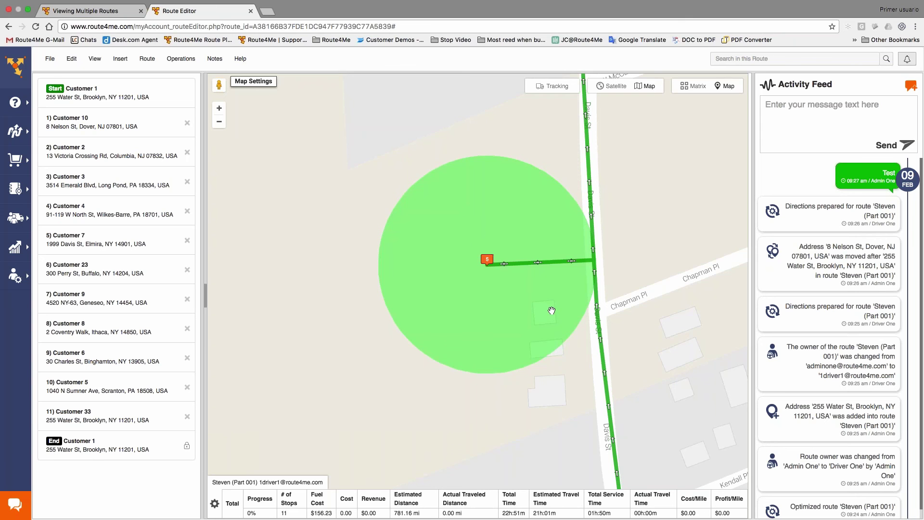
left_click(487, 259)
- Re-centre the map on stop 5 near Davis St at close street level
scroll(582, 318, "down", 1)
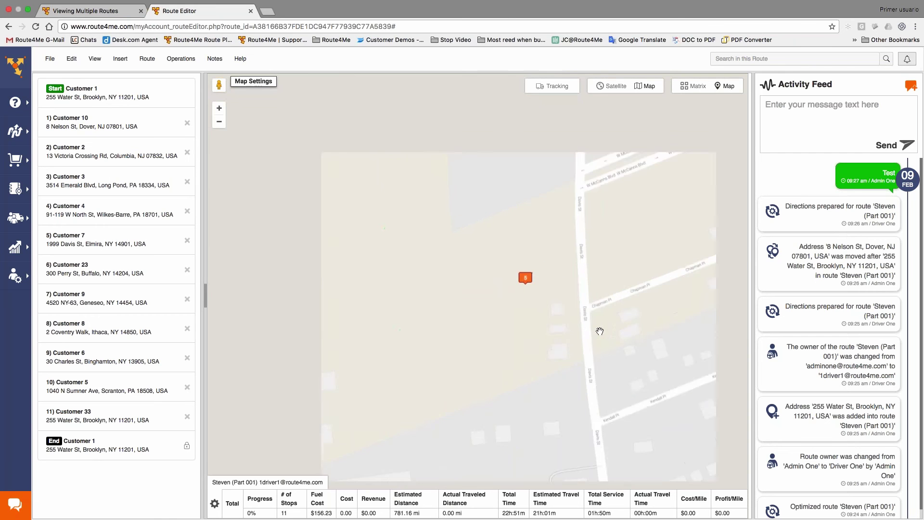
scroll(599, 331, "down", 2)
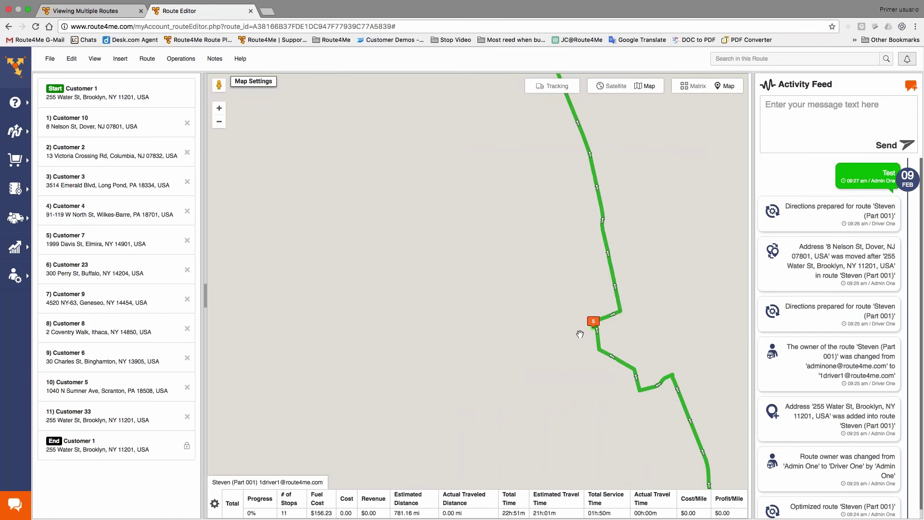
scroll(581, 336, "down", 1)
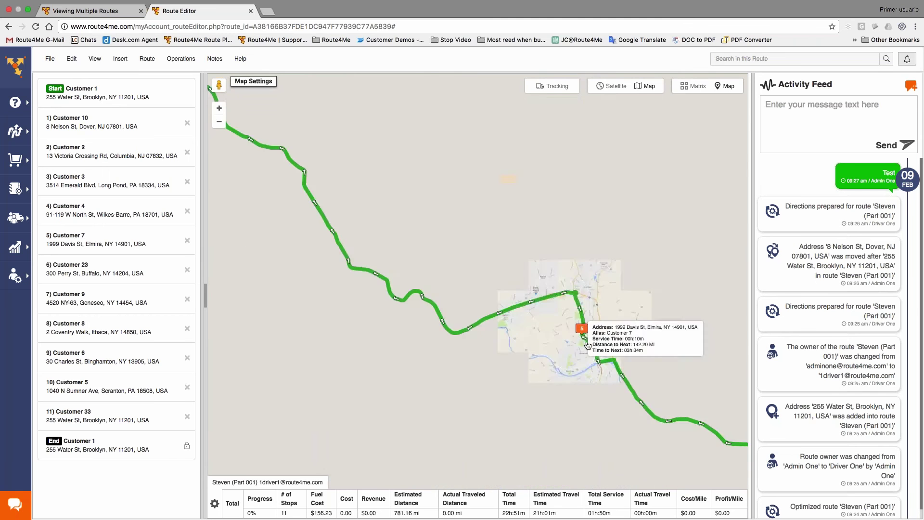
scroll(562, 365, "down", 1)
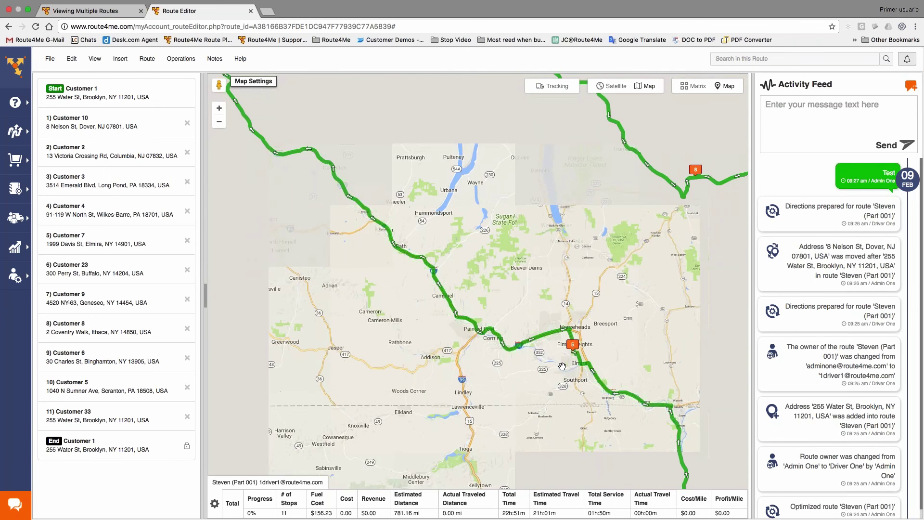
left_click_drag(562, 366, 551, 267)
scroll(560, 341, "up", 1)
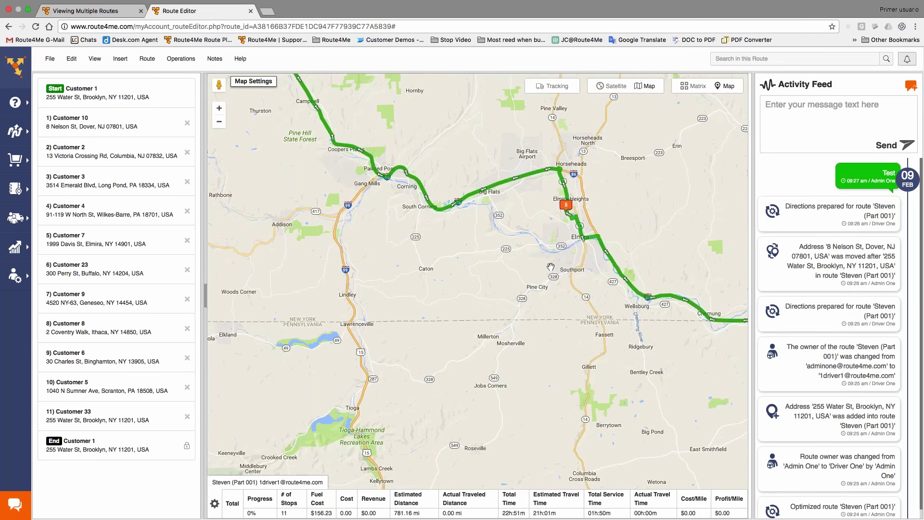
scroll(551, 267, "up", 5)
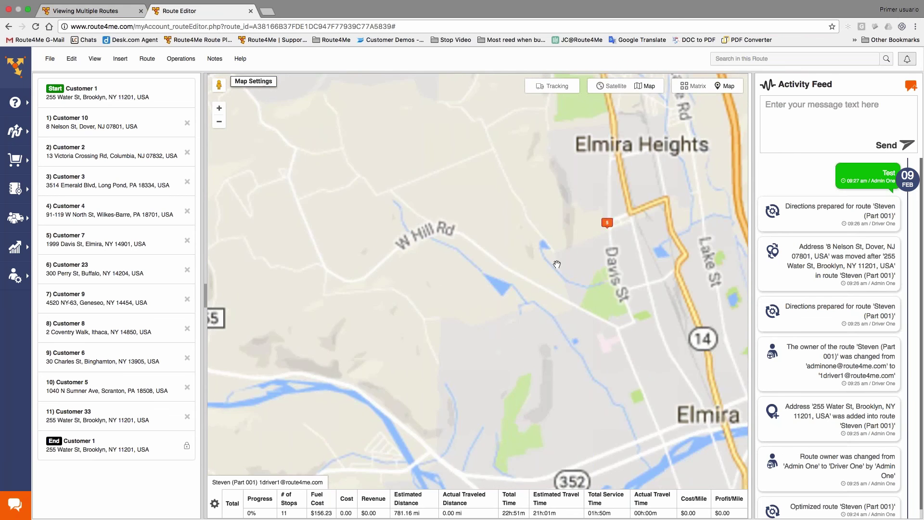
scroll(557, 264, "up", 2)
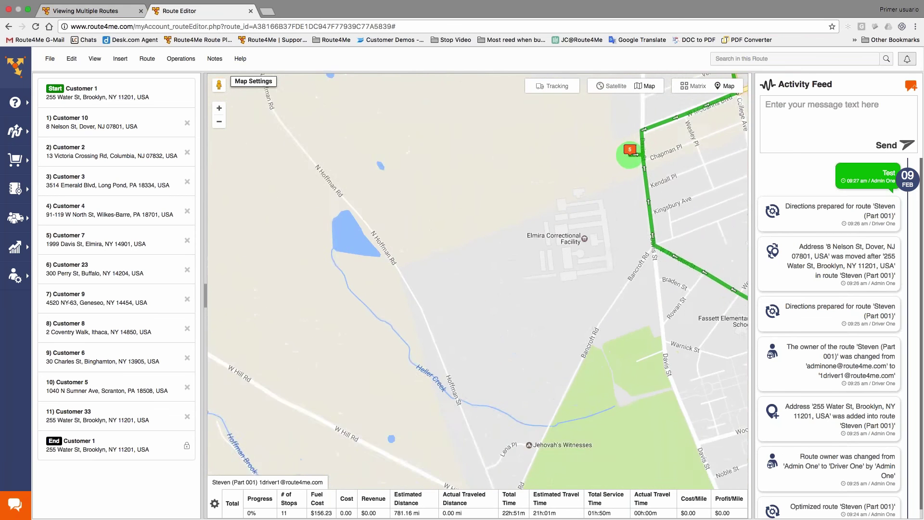
left_click_drag(557, 264, 487, 327)
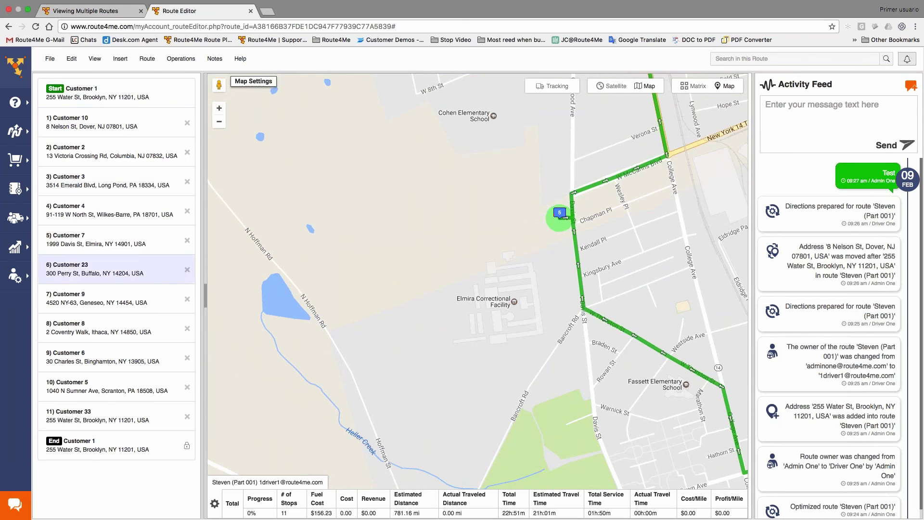
- Open Customer 7's stop details and draft a note reading 'test'
left_click(118, 235)
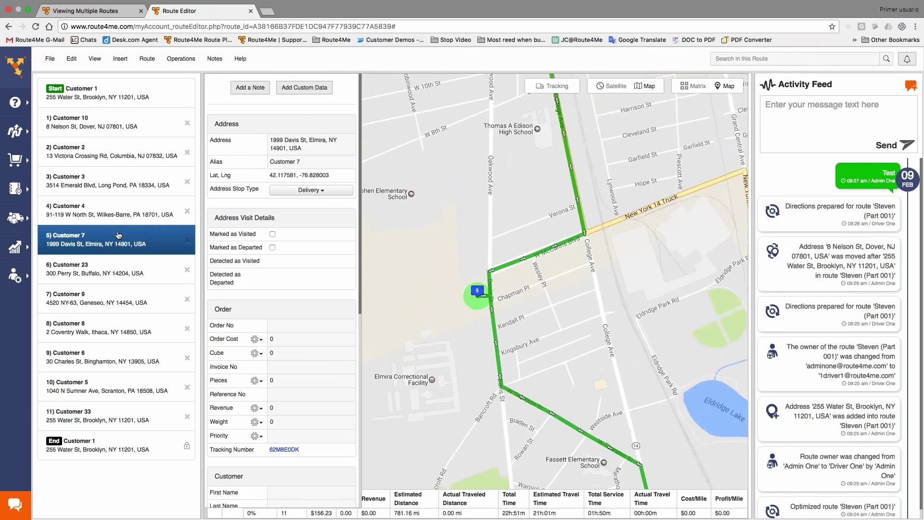
left_click(247, 91)
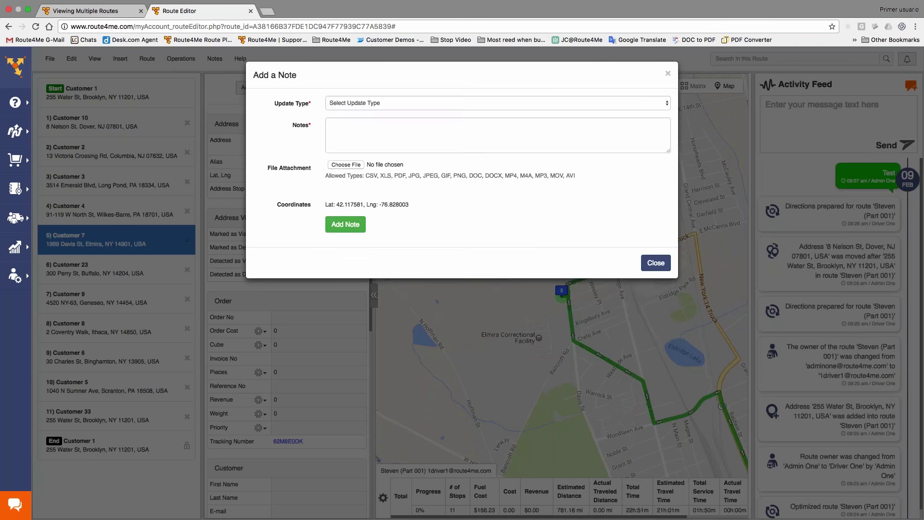
left_click(407, 104)
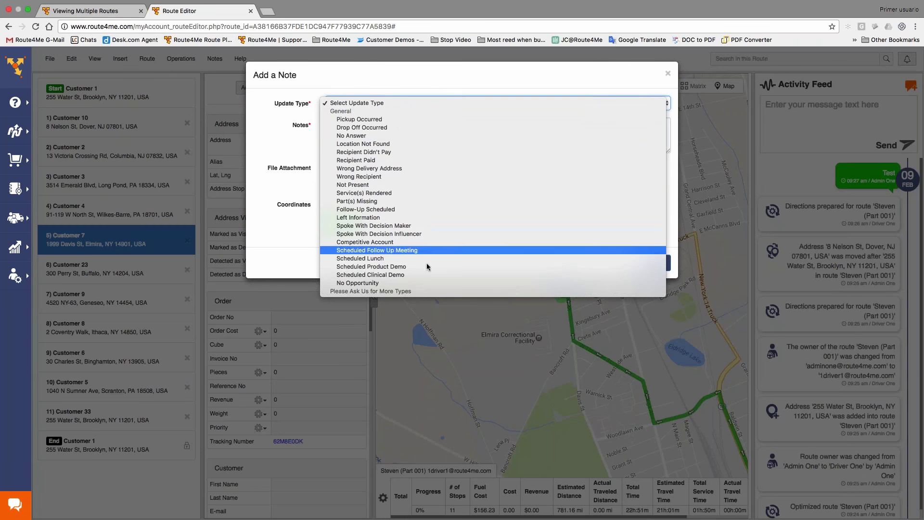
left_click(309, 147)
left_click(361, 131)
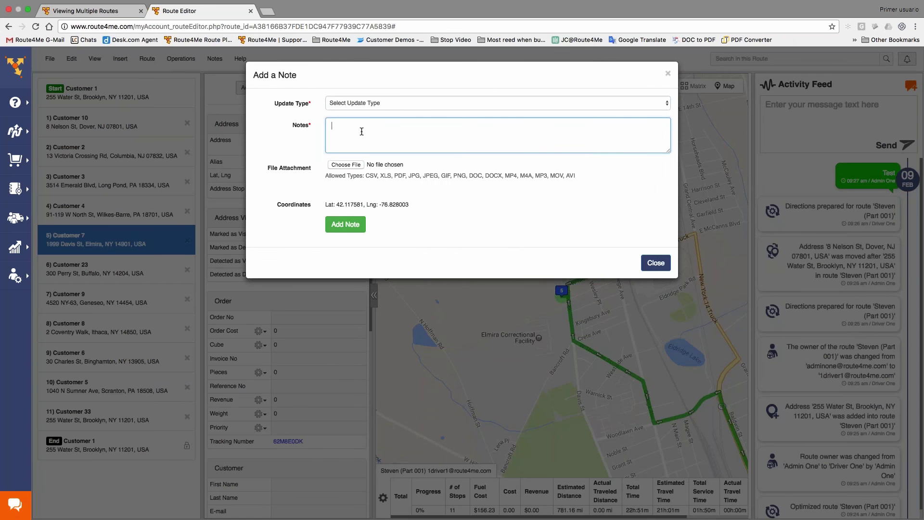
type("test")
- Discard the unsaved 'test' note and close the Add a Note dialog
left_click(655, 263)
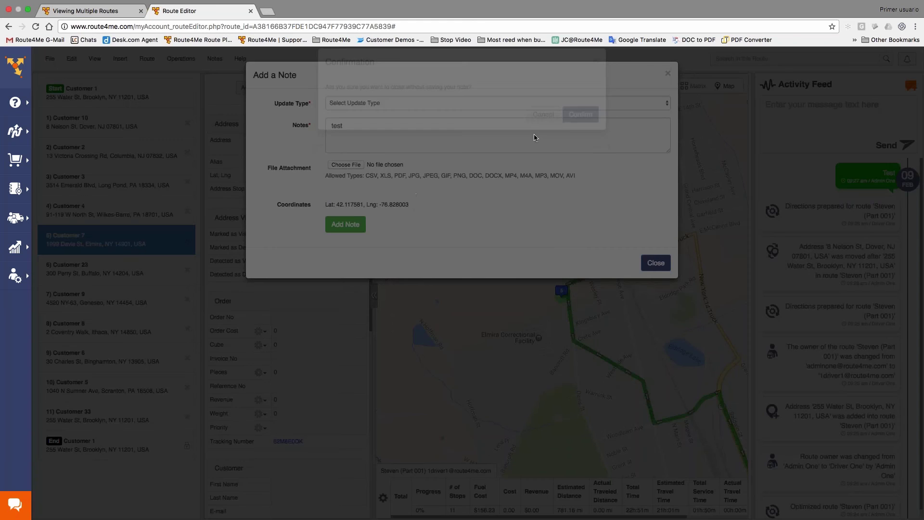
left_click(578, 115)
key("Escape")
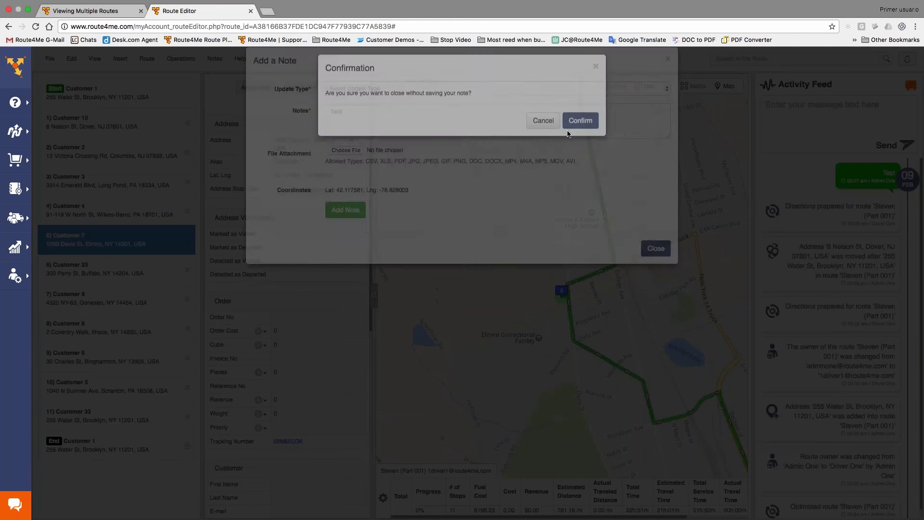
left_click(578, 119)
scroll(311, 193, "down", 6)
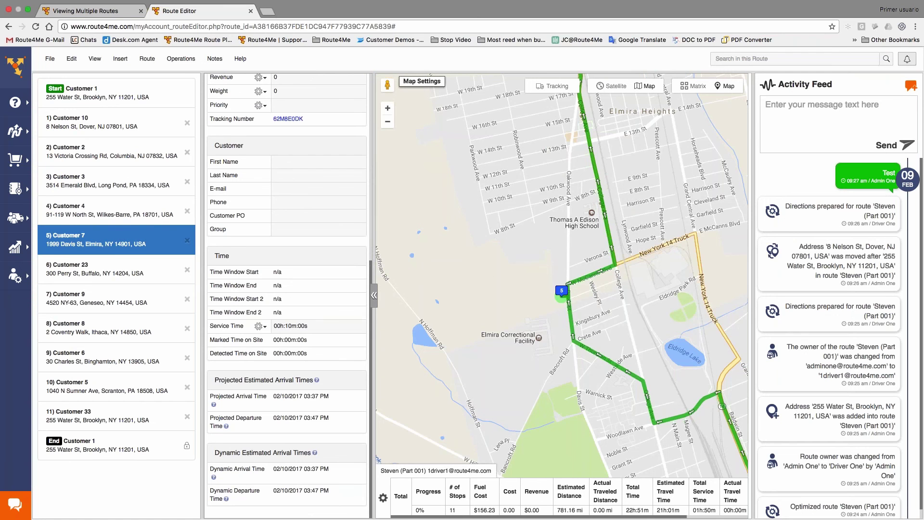
- Scroll the Customer 7 stop details back up and bring out the Analytics sidebar menu
scroll(296, 431, "up", 7)
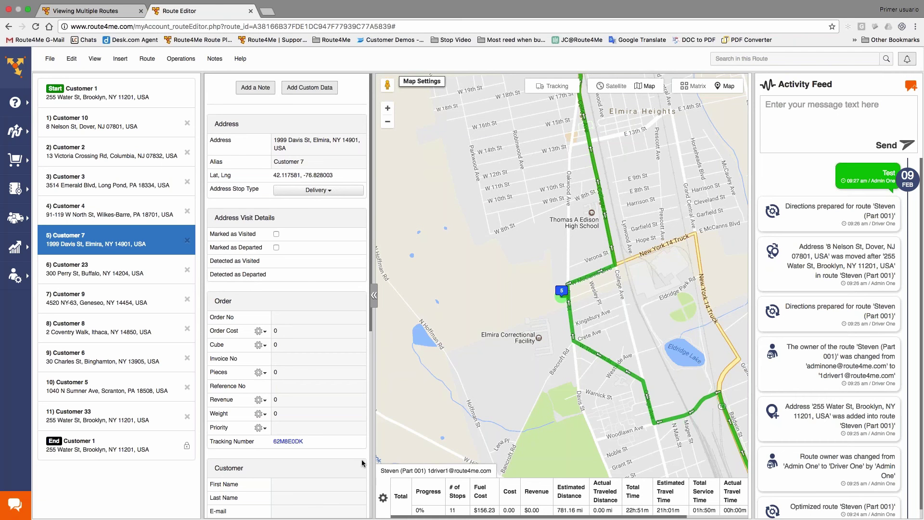
mouse_move(56, 242)
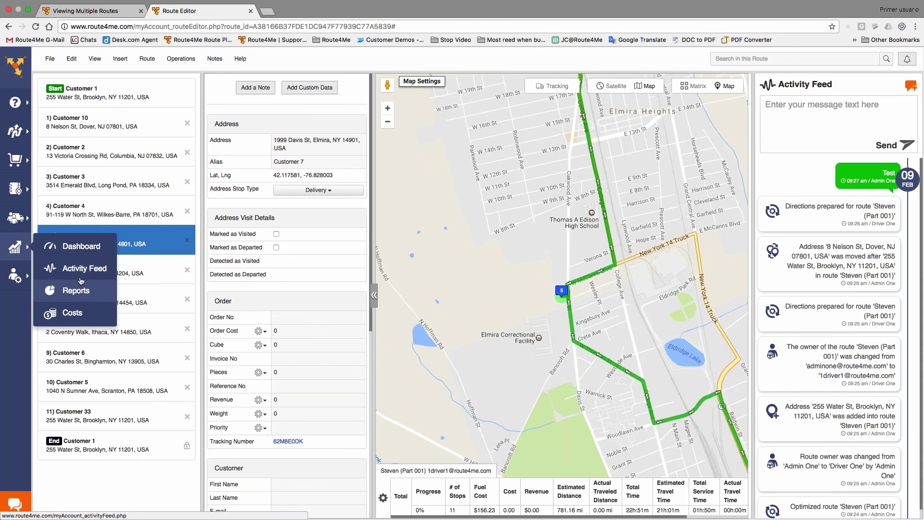
- Review the Jan 27–Feb 9, 2017 dashboard: 16 routes, 439 stops, 6,254.83 planned miles
left_click(77, 255)
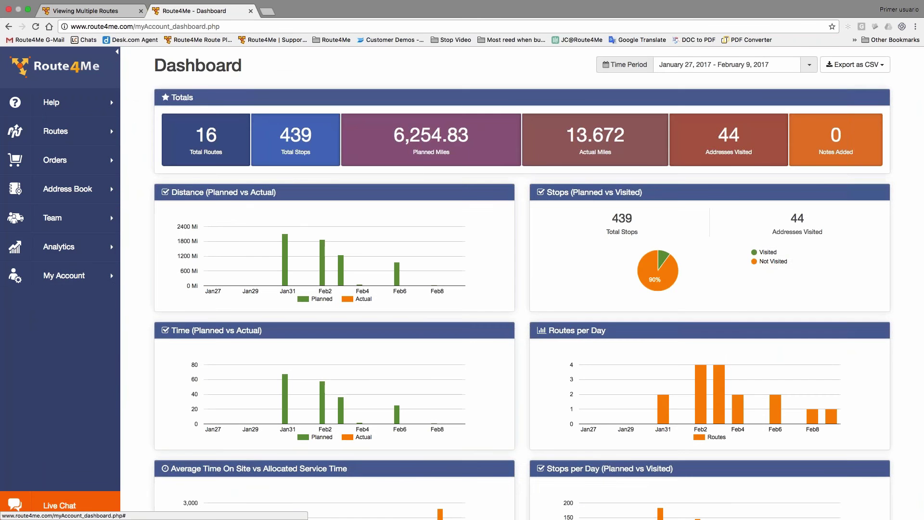
left_click(52, 240)
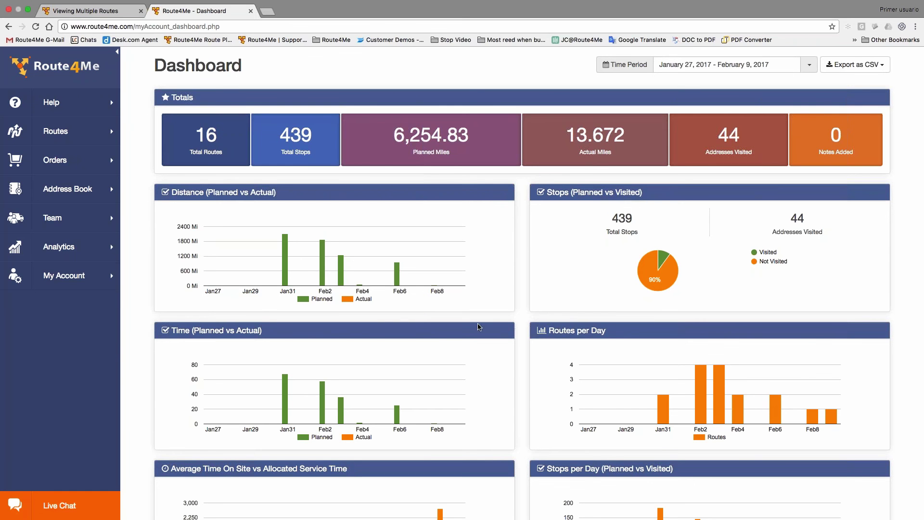
scroll(532, 324, "down", 5)
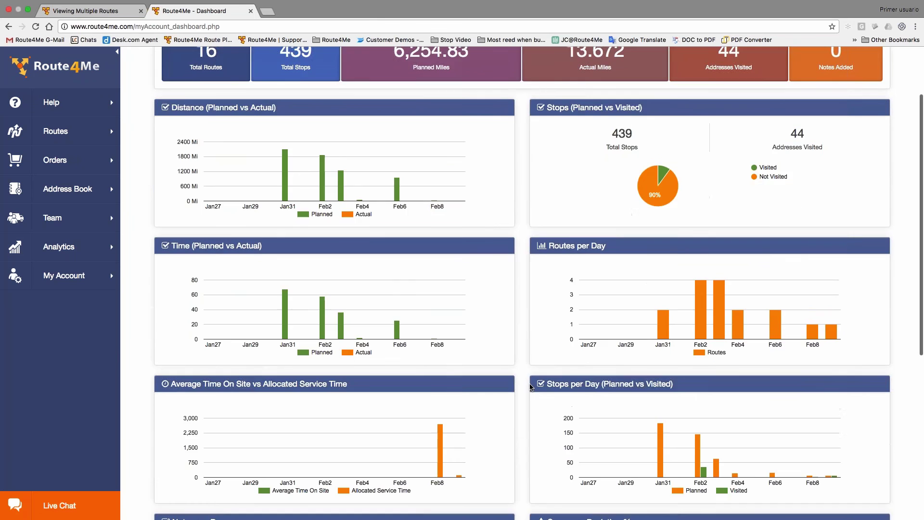
scroll(531, 387, "down", 5)
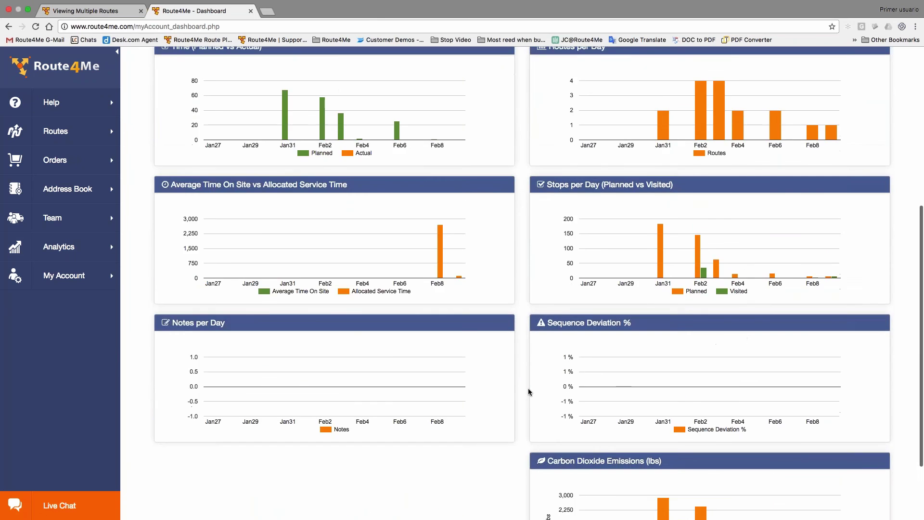
scroll(530, 391, "down", 1)
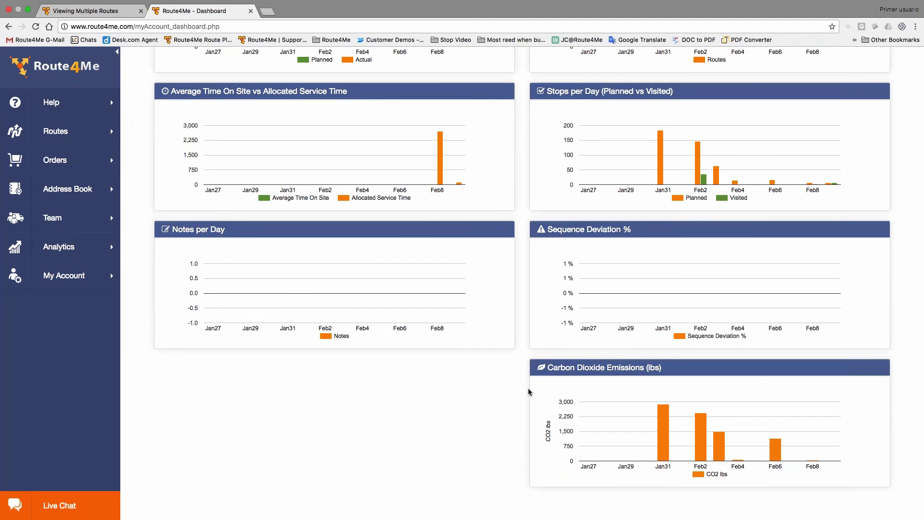
scroll(509, 396, "up", 10)
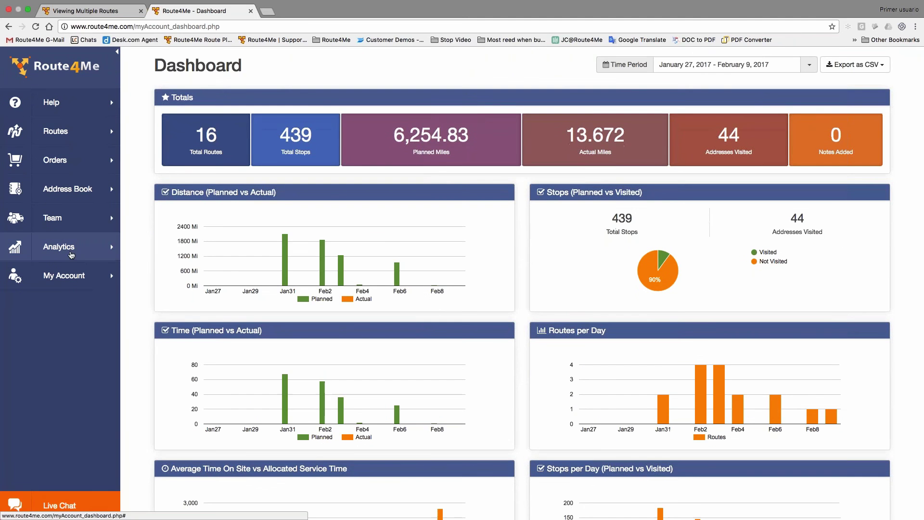
mouse_move(72, 252)
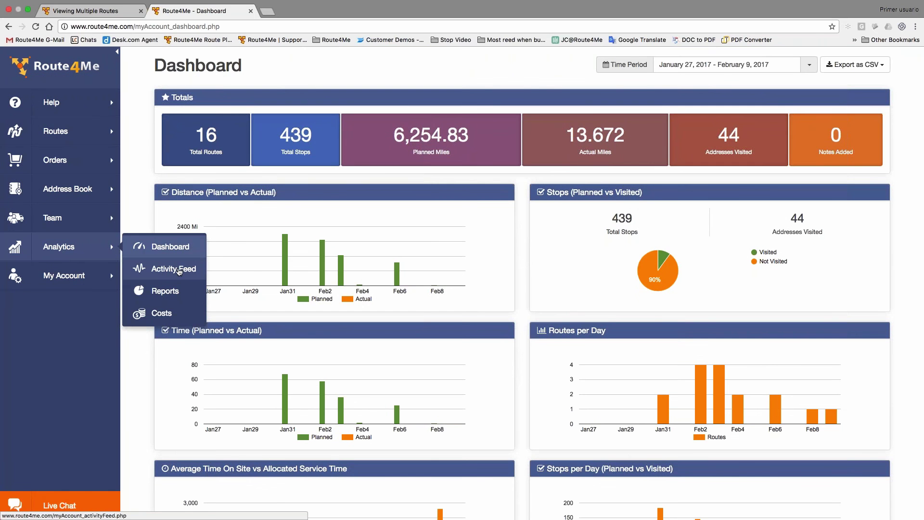
- Filter the Team Activity Feed to Driver One by searching members for 'dri'
left_click(176, 270)
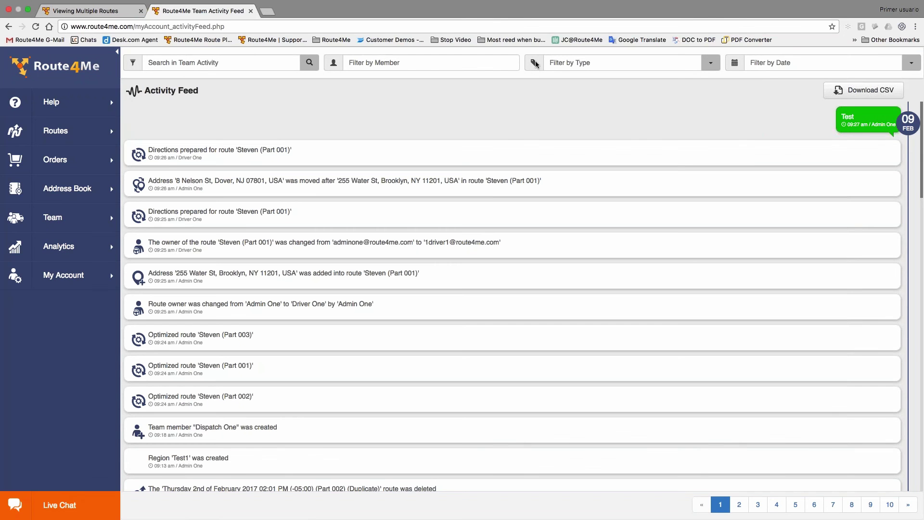
left_click(507, 67)
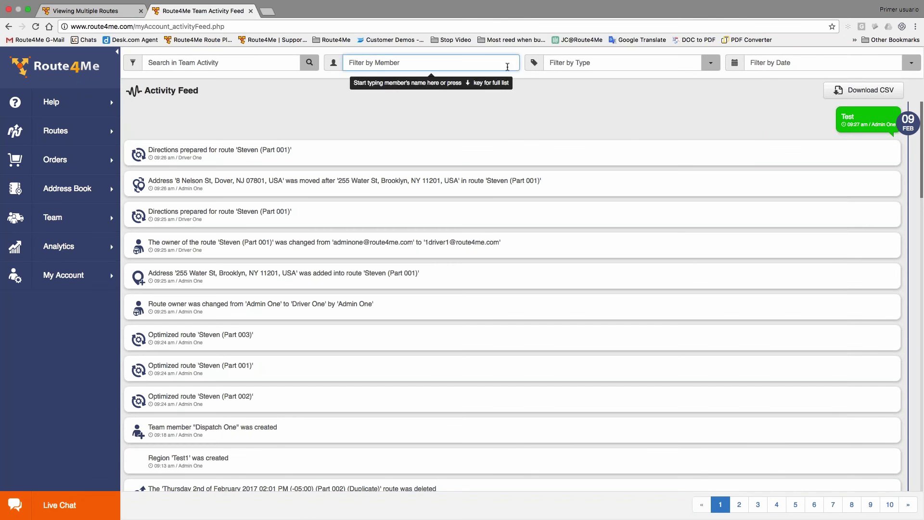
type("dri")
key("Down")
key("Down")
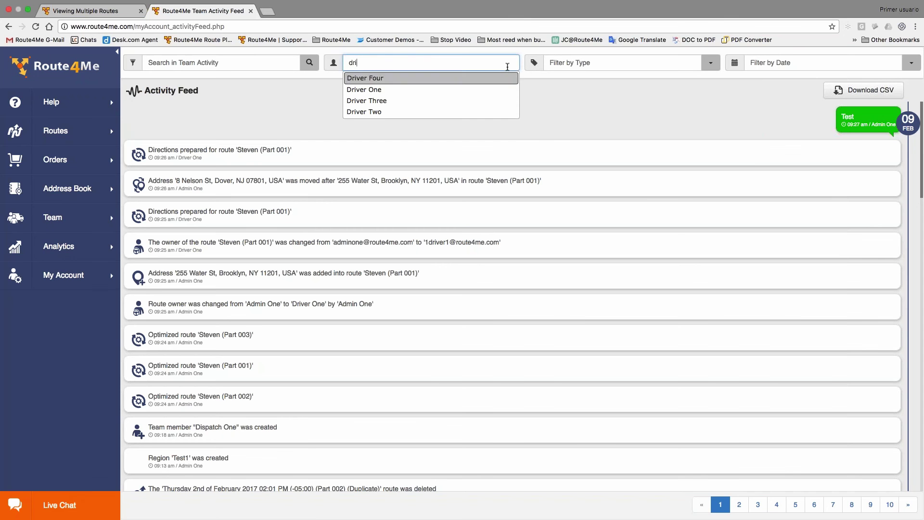
key("Return")
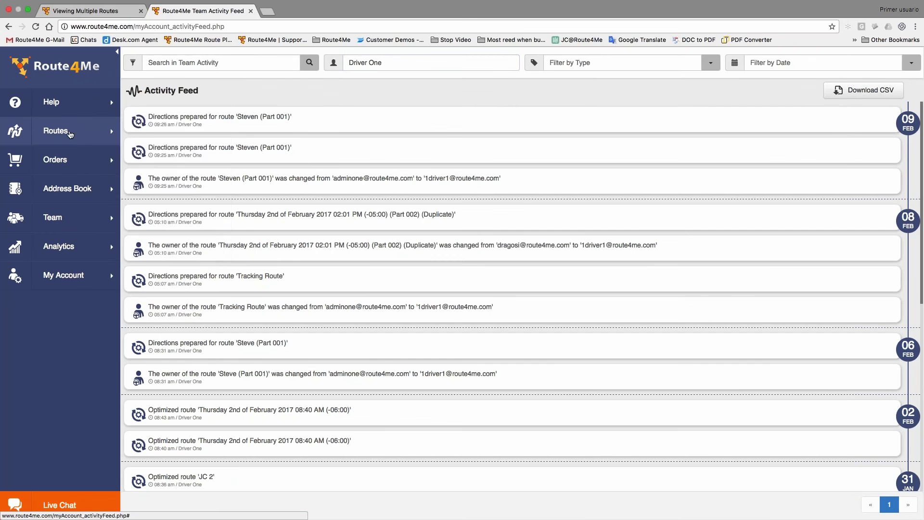
- Preview the Steven Part 001 route's map from the Routes List and show its Export options
mouse_move(71, 133)
left_click(171, 153)
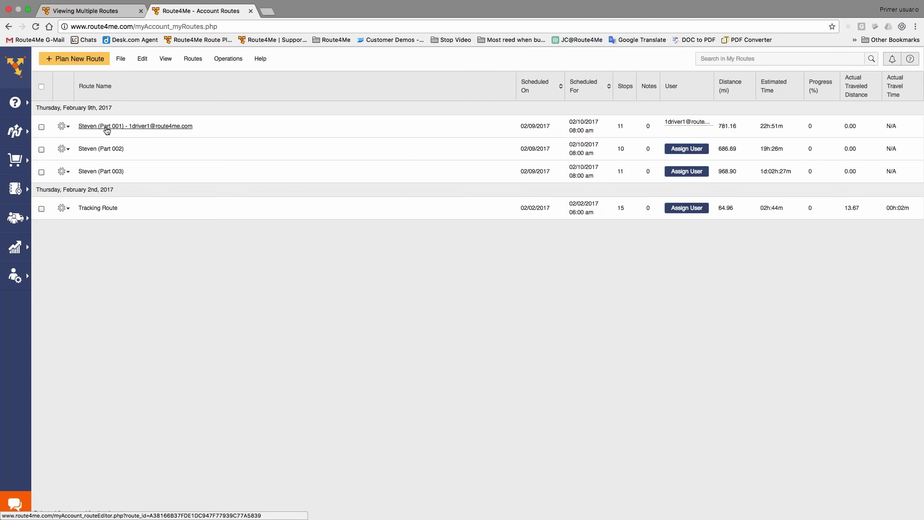
left_click(106, 127)
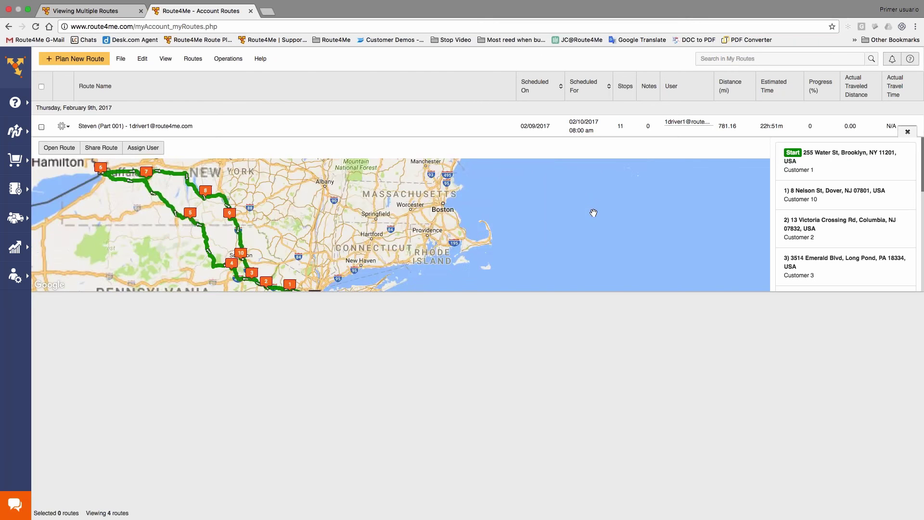
left_click_drag(544, 217, 591, 227)
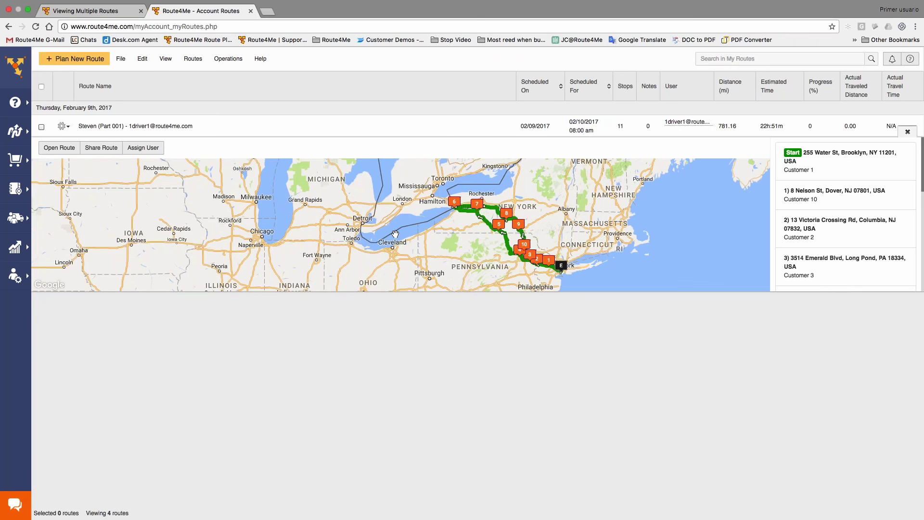
left_click(61, 126)
mouse_move(113, 292)
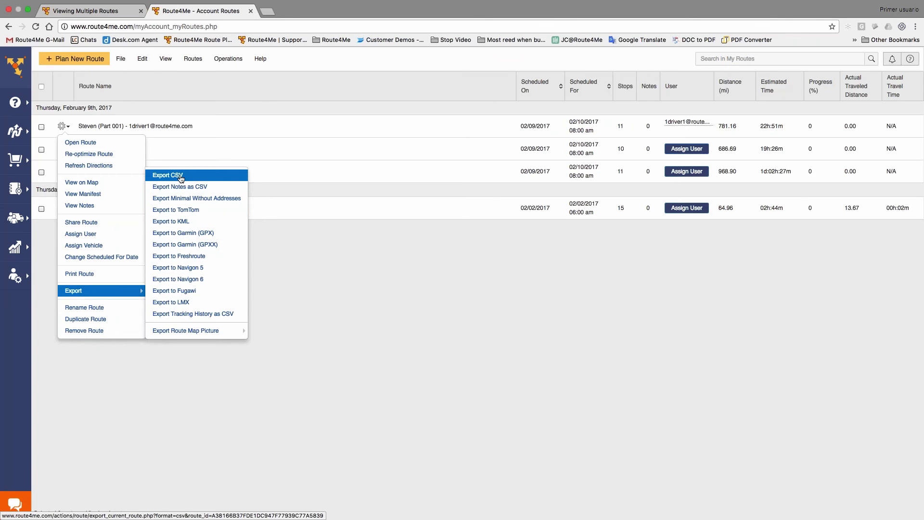
- Switch to the Viewing Multiple Routes page through Routes > Route Map
mouse_move(224, 333)
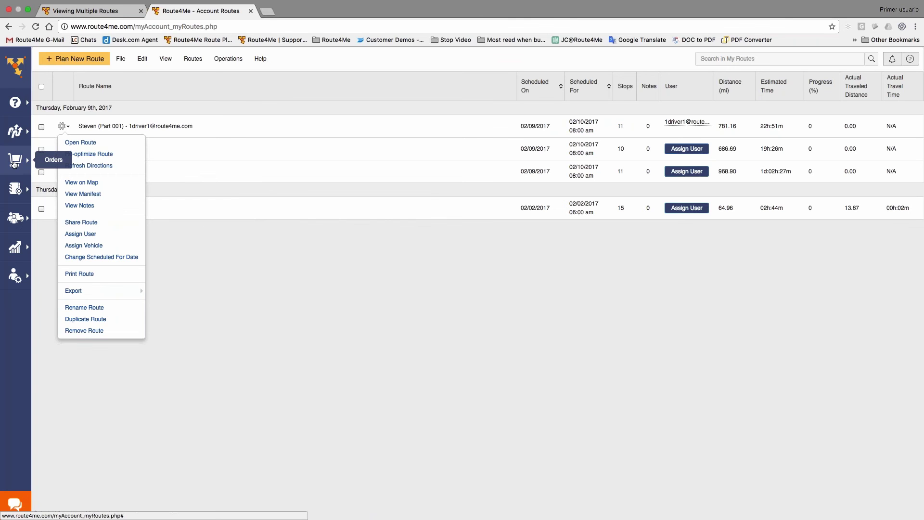
mouse_move(14, 131)
left_click(79, 178)
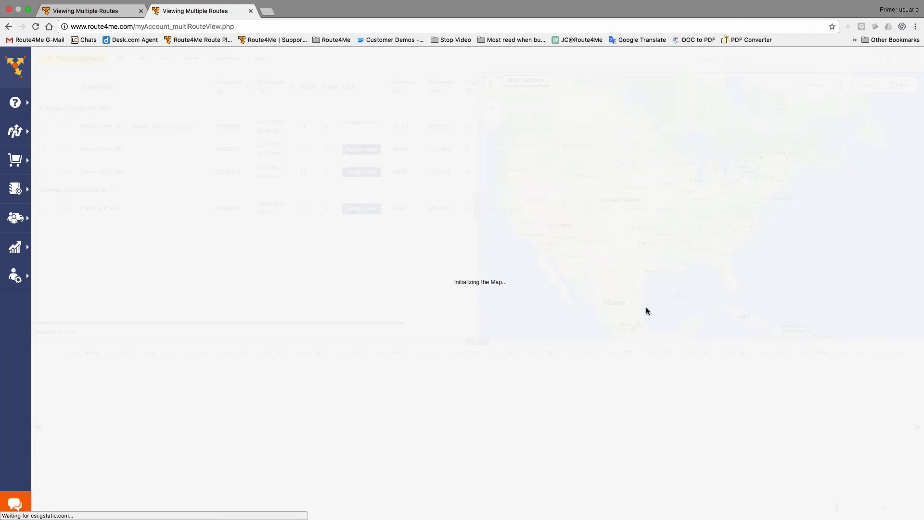
- Turn on Users tracking and inspect the Florida vehicle's speed and position details
left_click(813, 85)
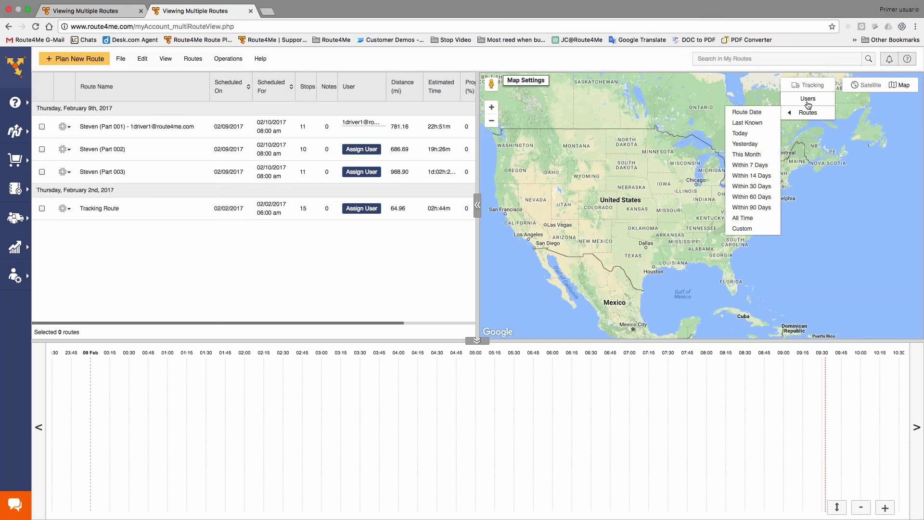
left_click(808, 98)
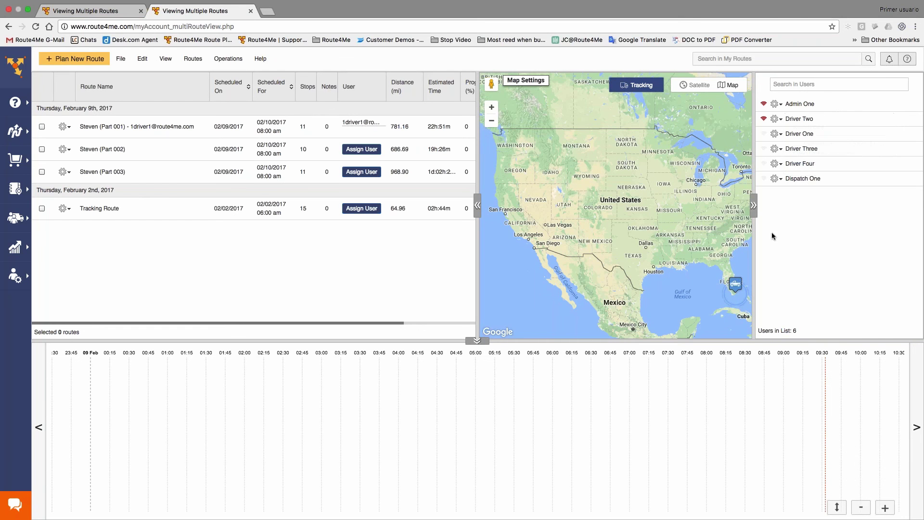
left_click(735, 284)
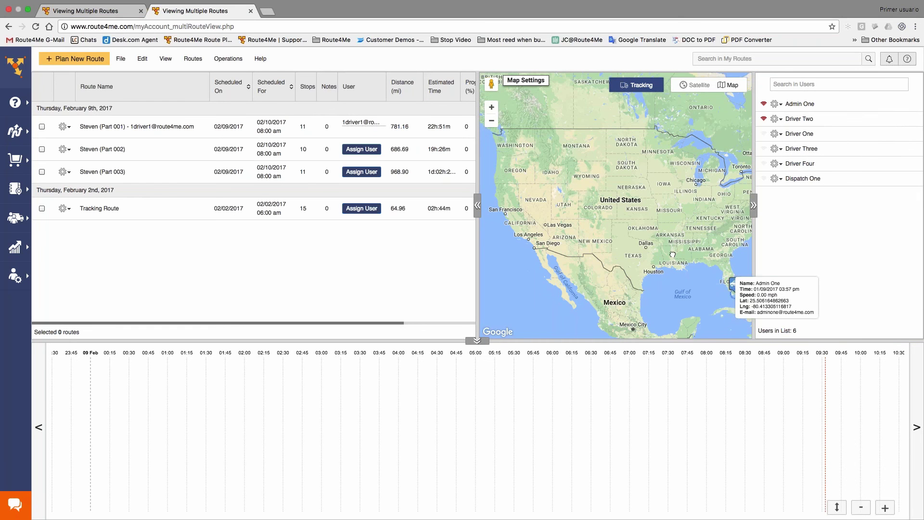
left_click_drag(676, 257, 609, 215)
left_click(668, 242)
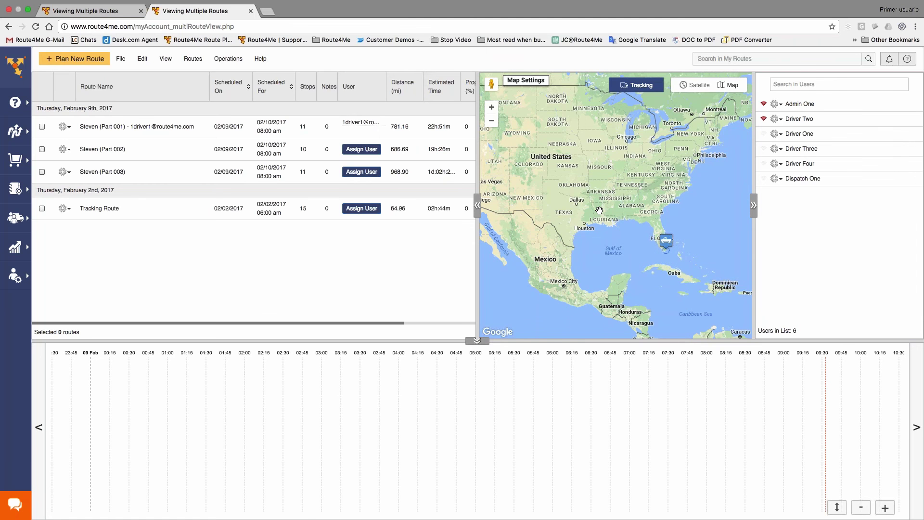
left_click(14, 68)
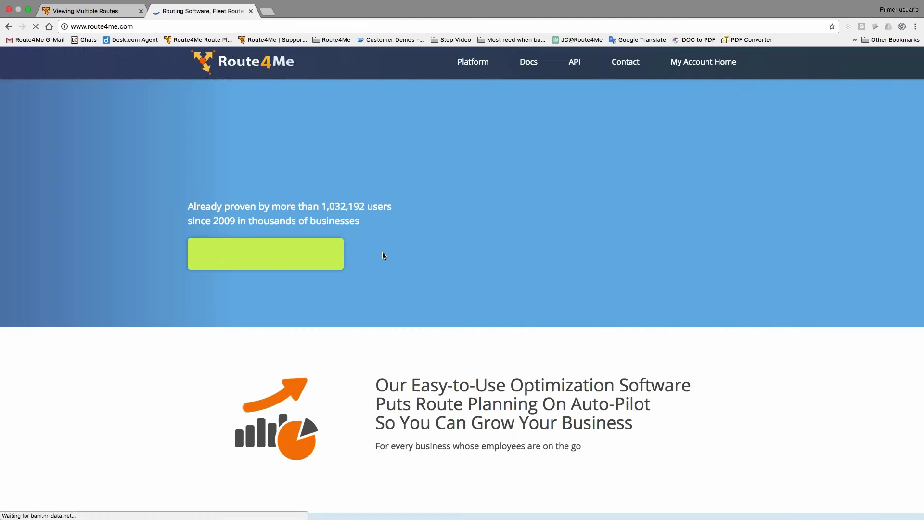